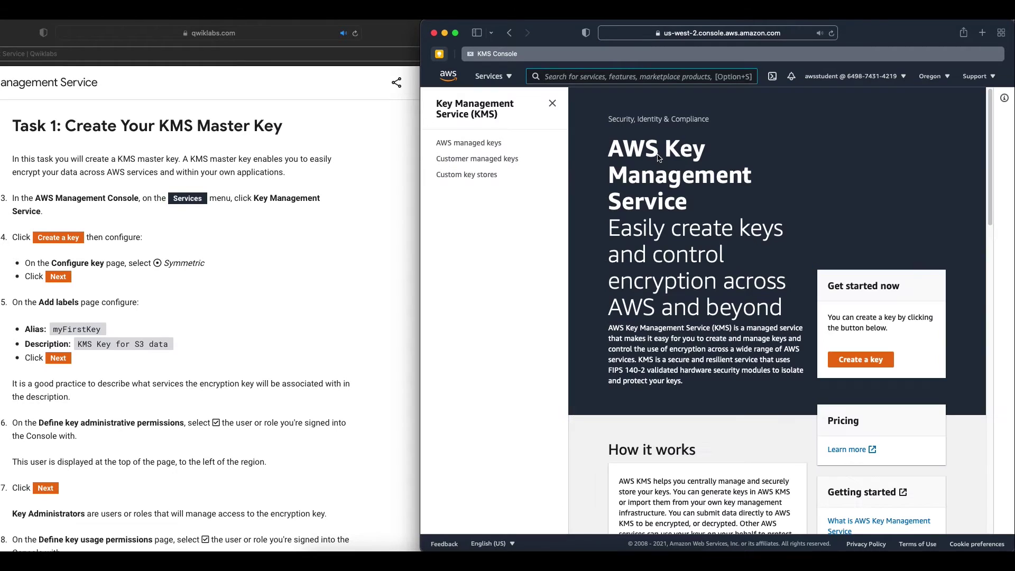
- Start a new symmetric KMS key with the alias myFirstKey and the description "KMS Key for S3 data"
click(853, 362)
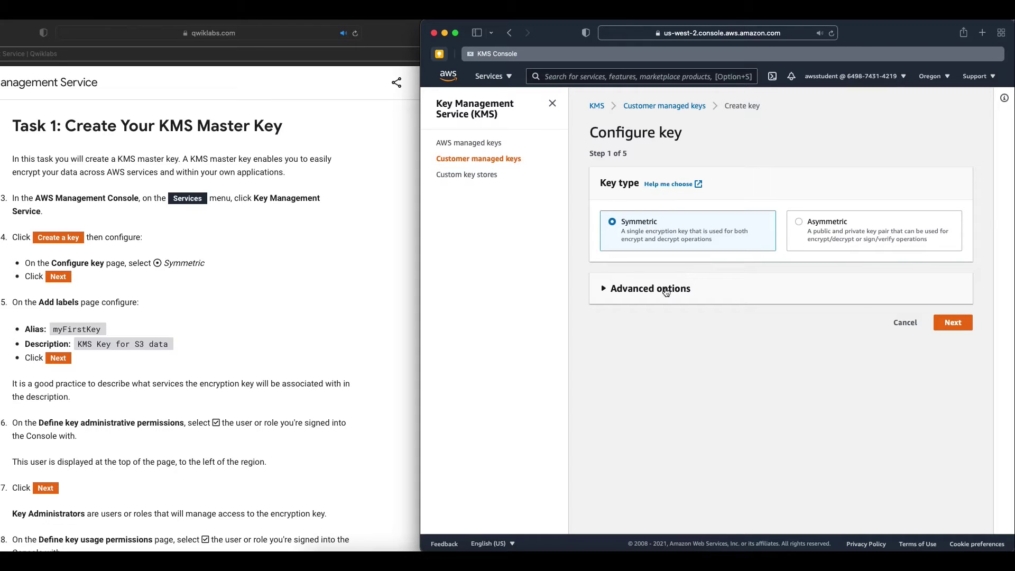
click(951, 324)
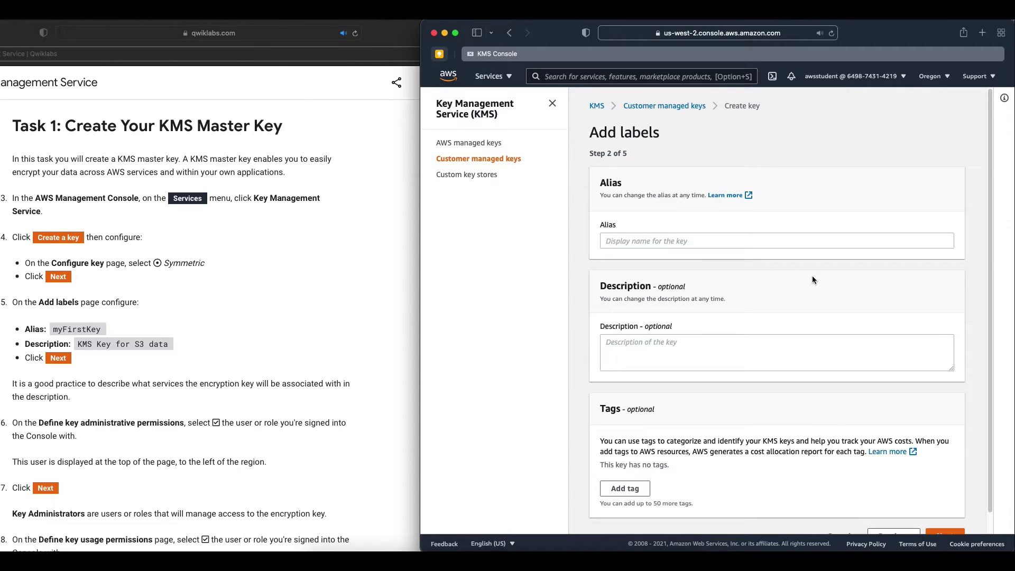
click(809, 241)
text(myFirstKey)
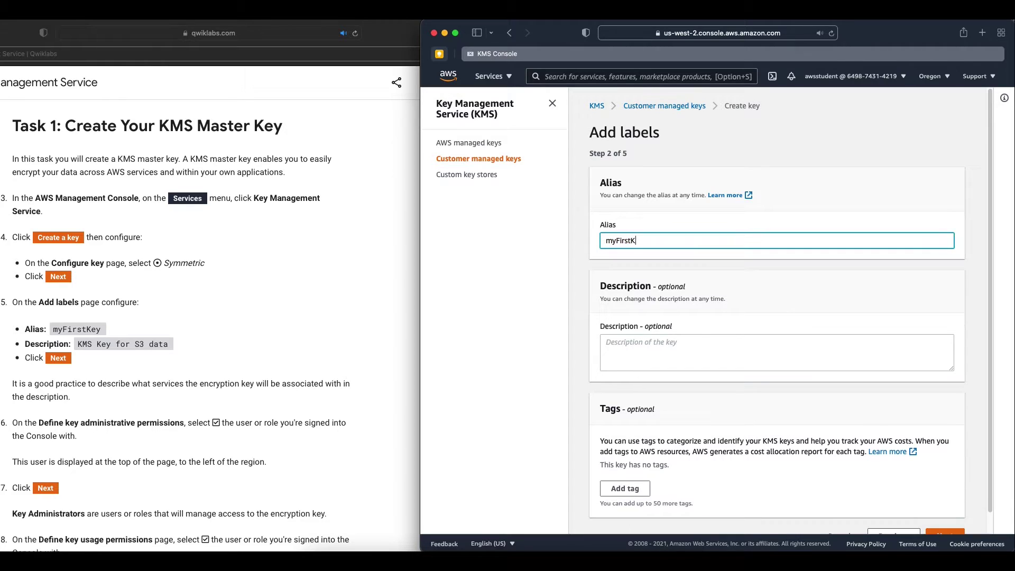
click(736, 346)
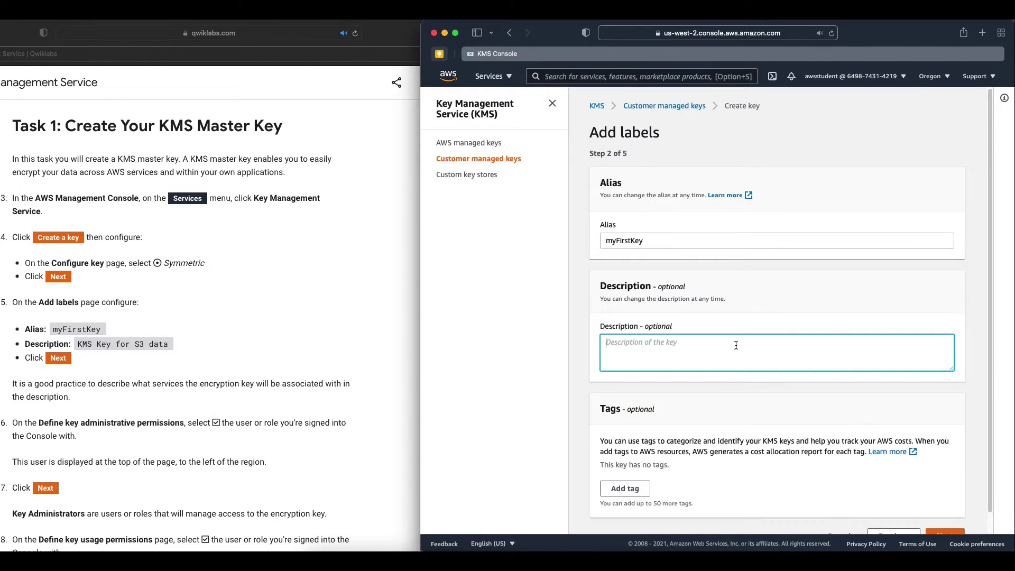
text(KMS Key for S3 data)
scroll(735, 466, down, 2)
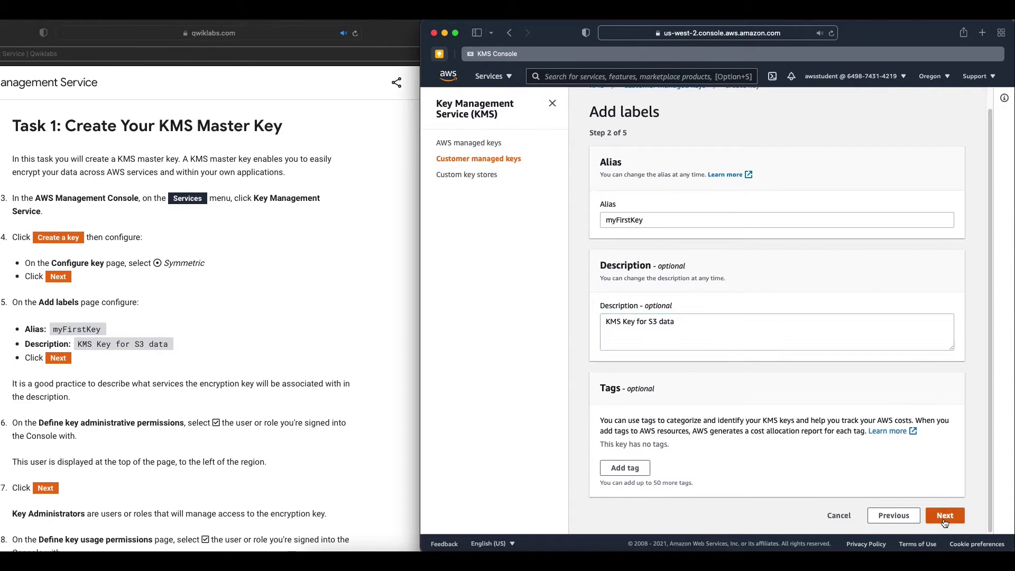
click(943, 516)
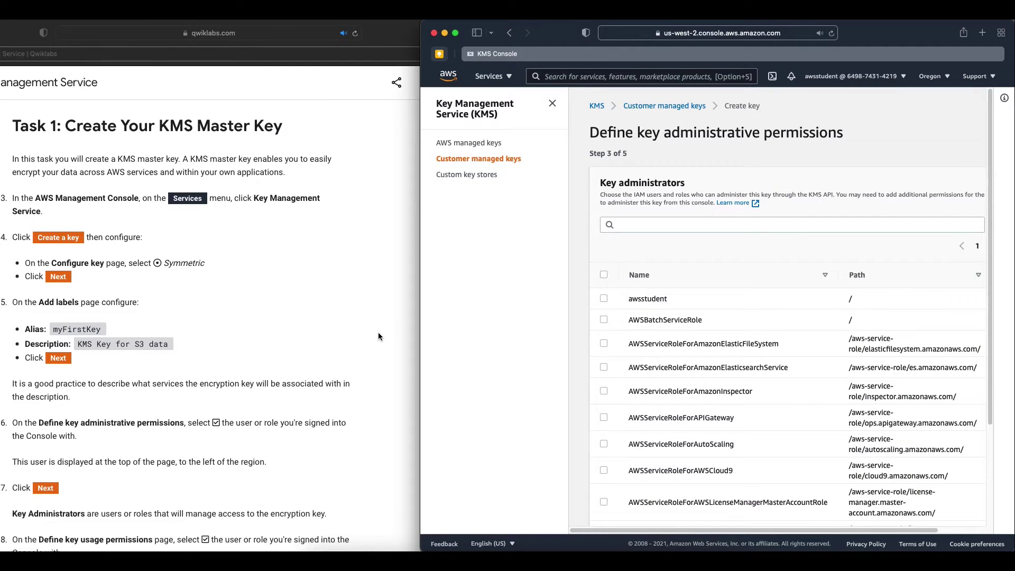
- Assign awsstudent and AWSBatchServiceRole as key administrators and continue to the key usage permissions
scroll(378, 332, down, 5)
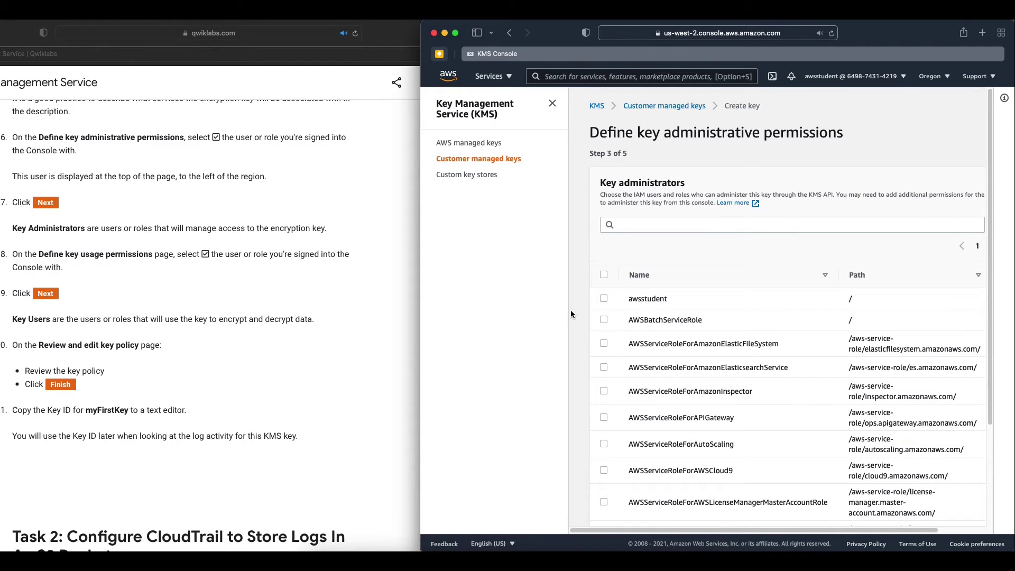
scroll(214, 263, up, 1)
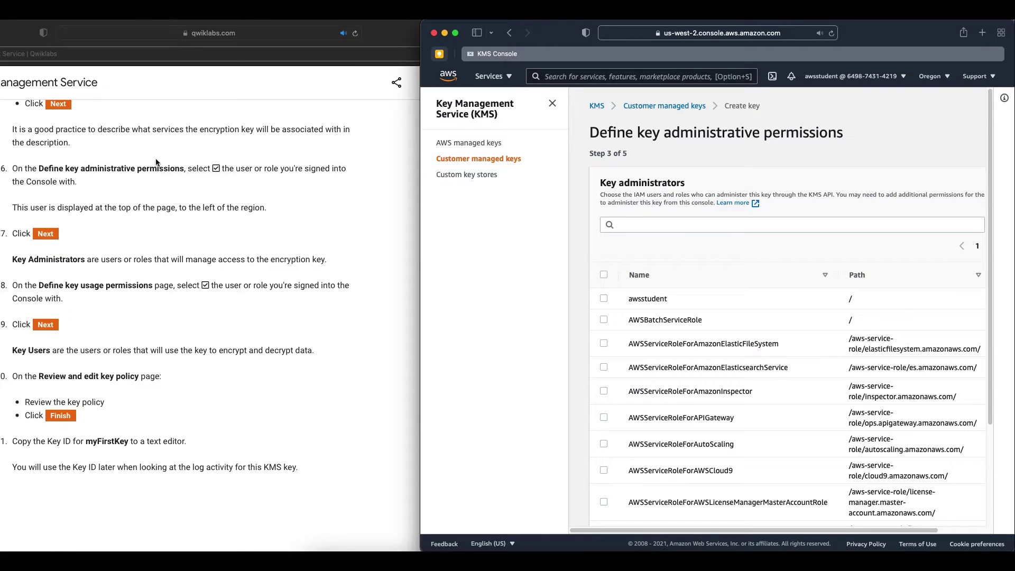
scroll(672, 311, down, 3)
scroll(671, 312, right, 2)
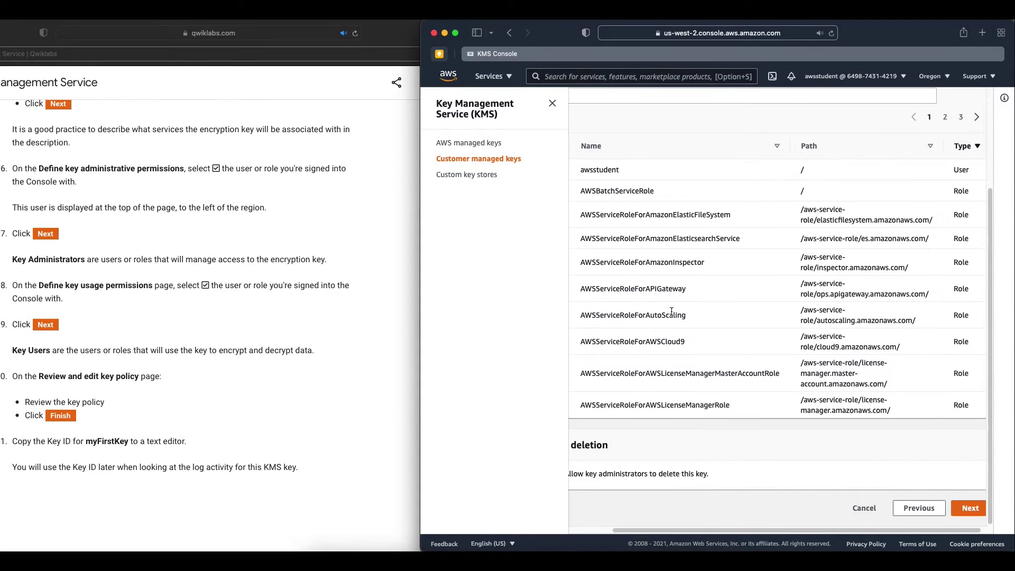
drag(421, 324, 390, 324)
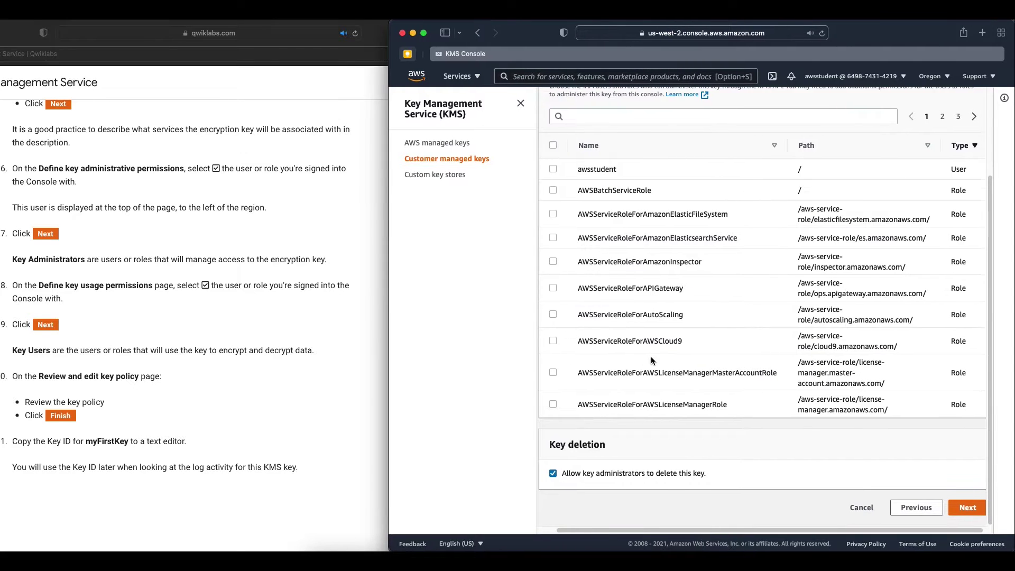
scroll(645, 355, up, 3)
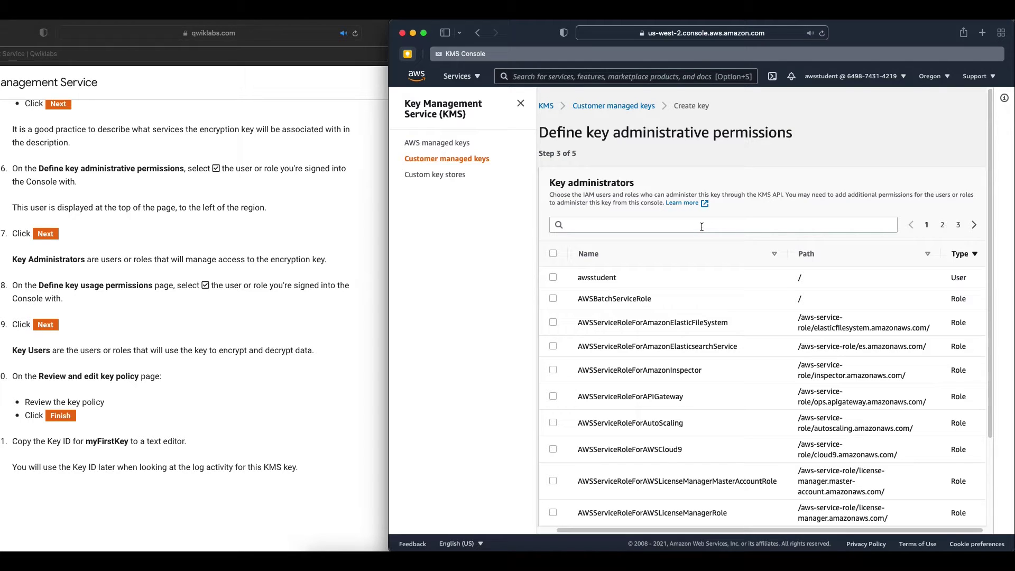
scroll(684, 314, down, 5)
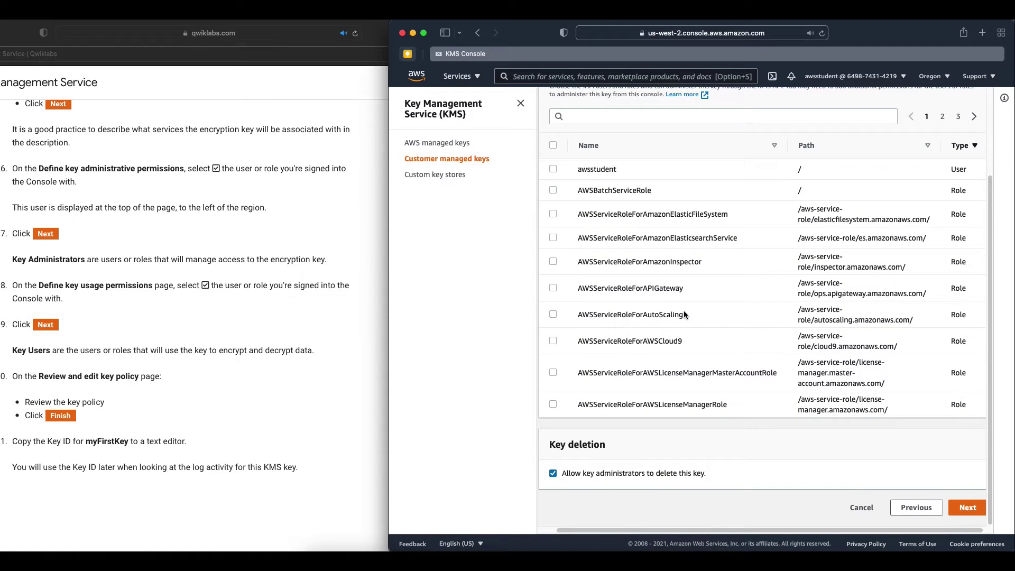
scroll(684, 315, up, 5)
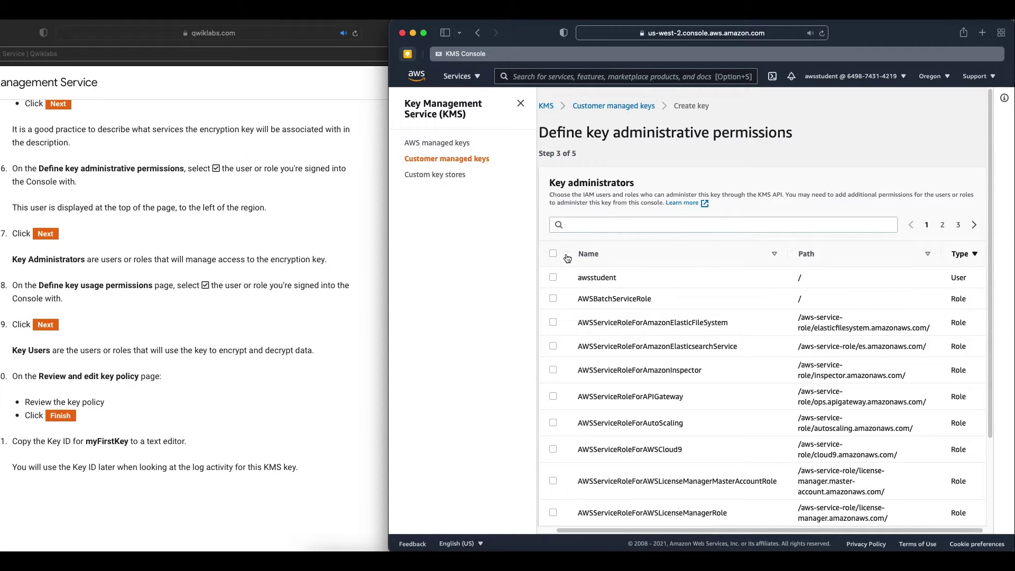
click(555, 277)
scroll(691, 304, down, 5)
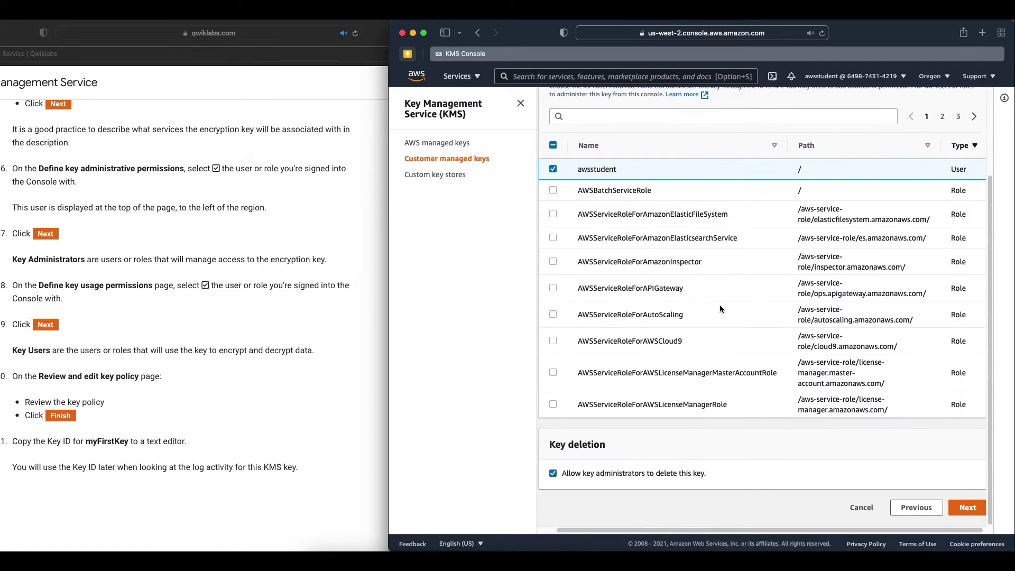
click(553, 190)
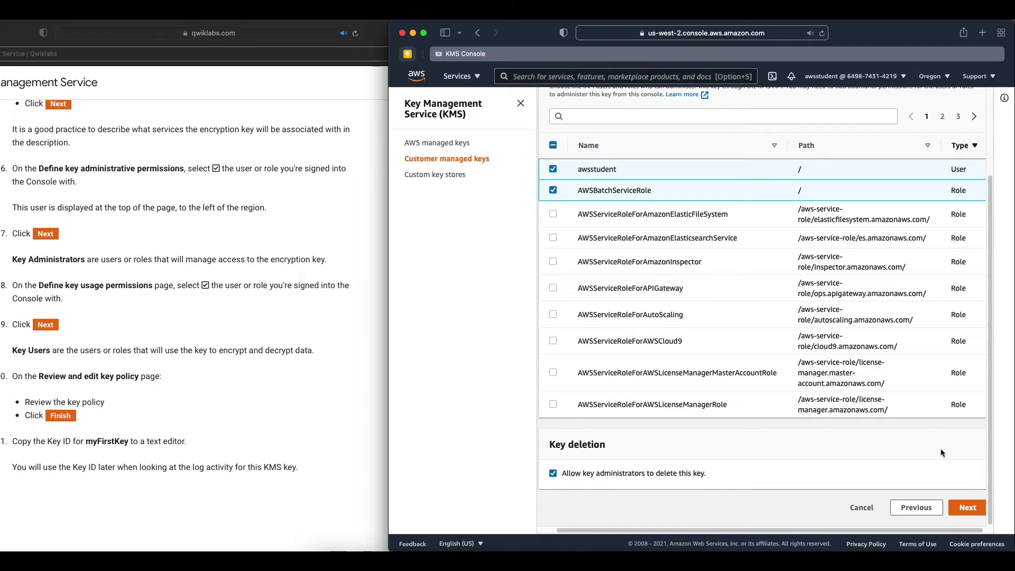
click(975, 506)
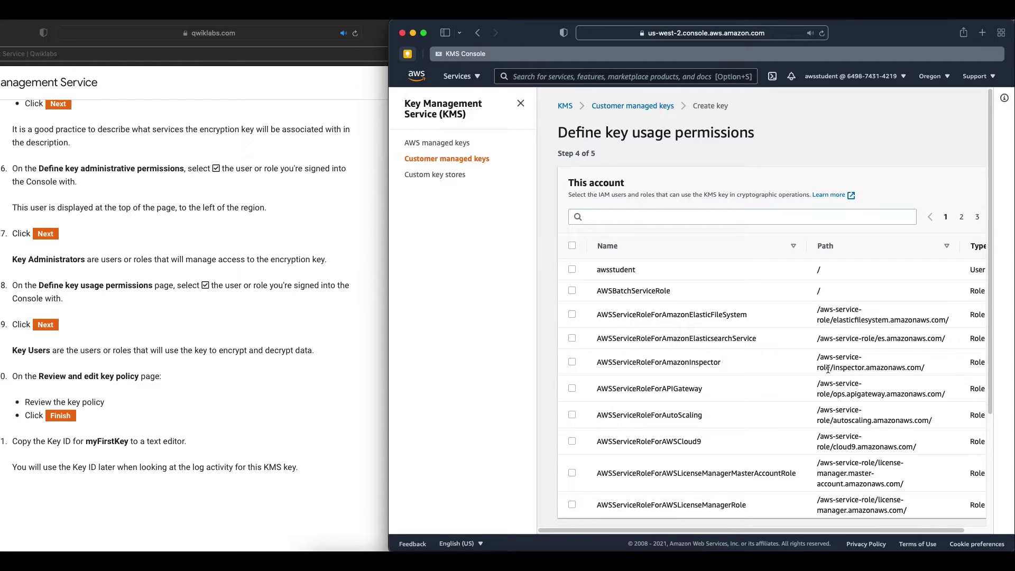
- Grant key usage permissions to awsstudent and AWSBatchServiceRole and continue to the review
click(572, 269)
click(572, 290)
scroll(764, 405, down, 5)
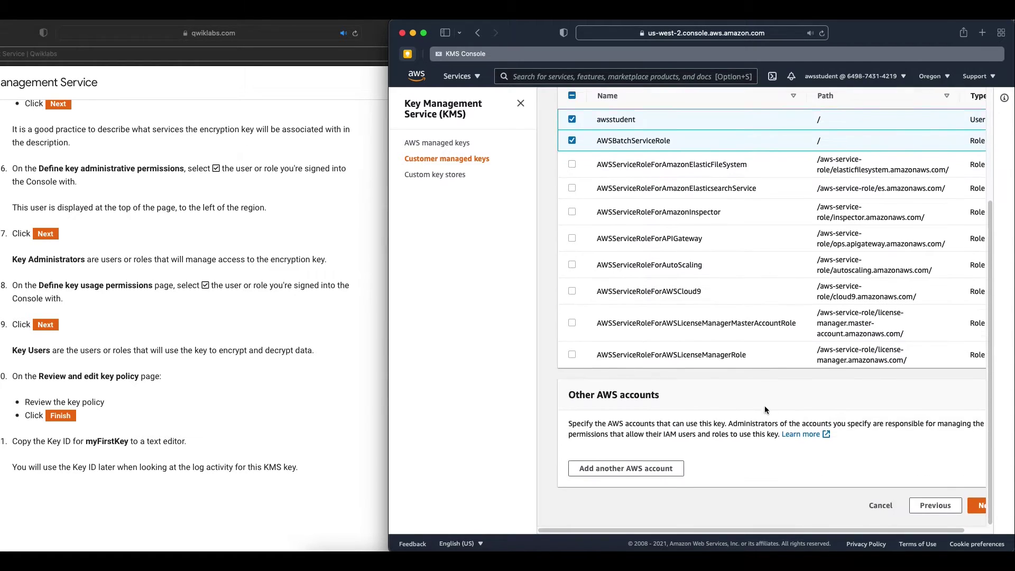
click(979, 509)
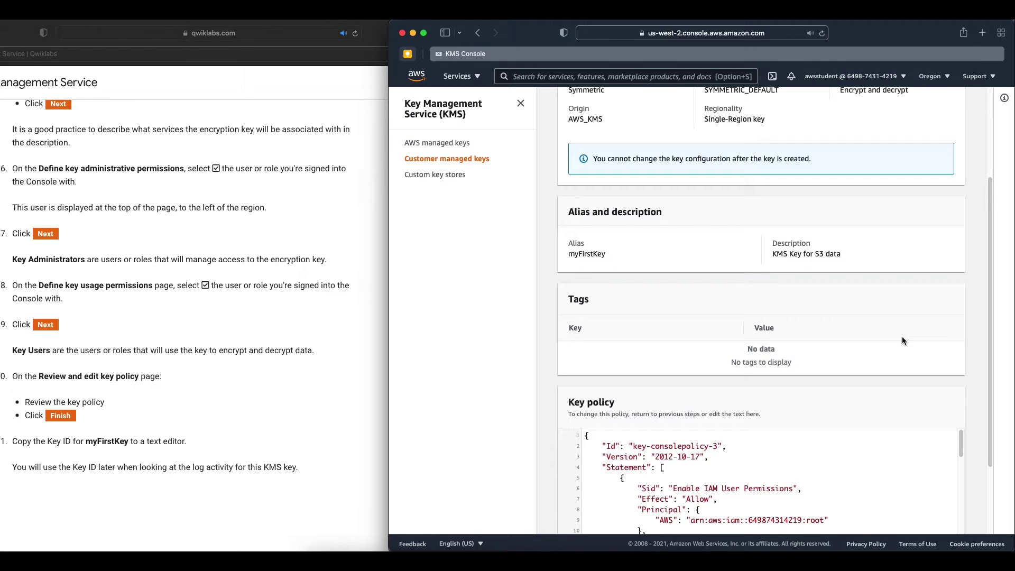
- Review the key configuration and key policy, and finish creating the KMS key
scroll(903, 339, up, 3)
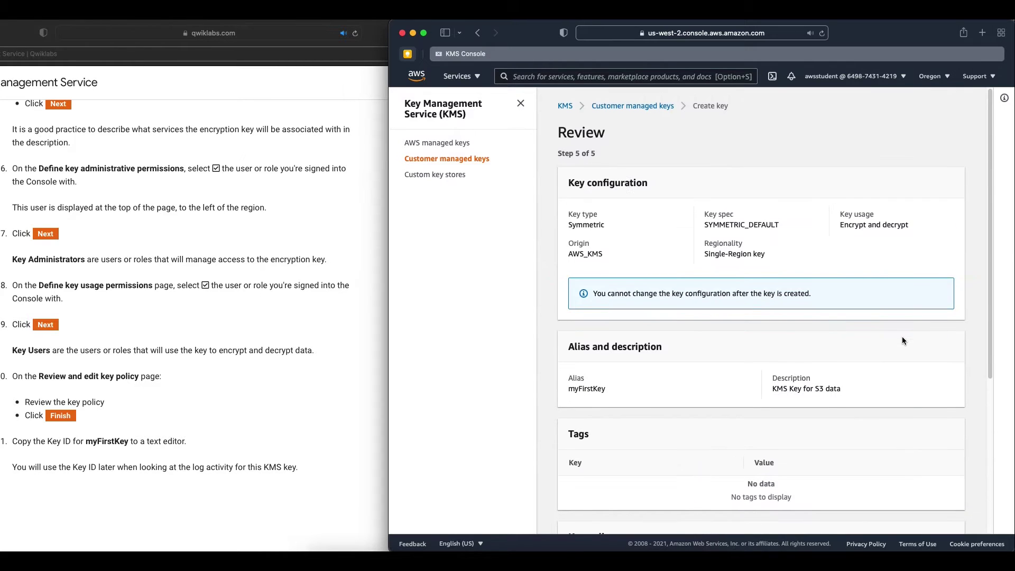
scroll(903, 339, down, 5)
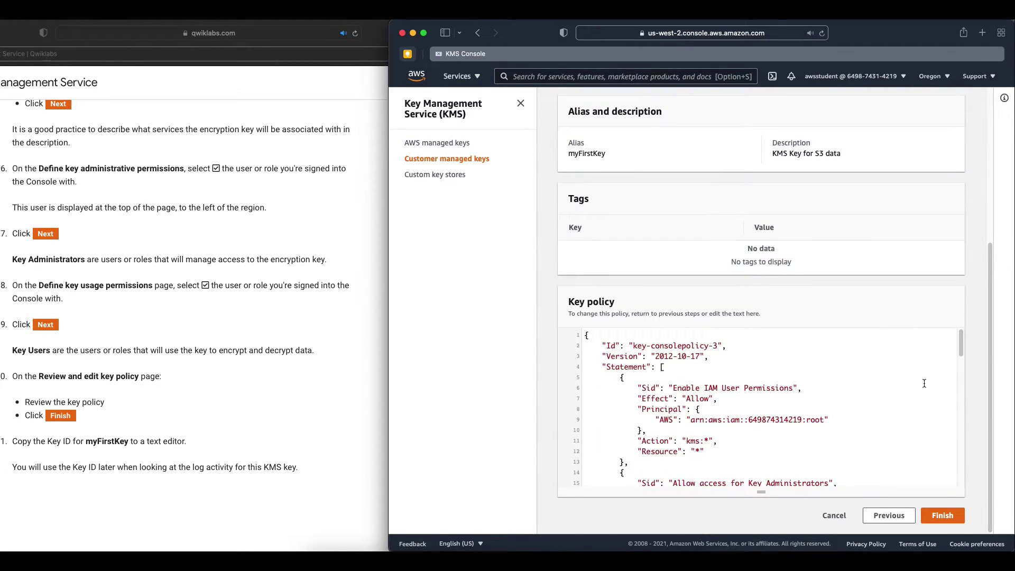
click(944, 518)
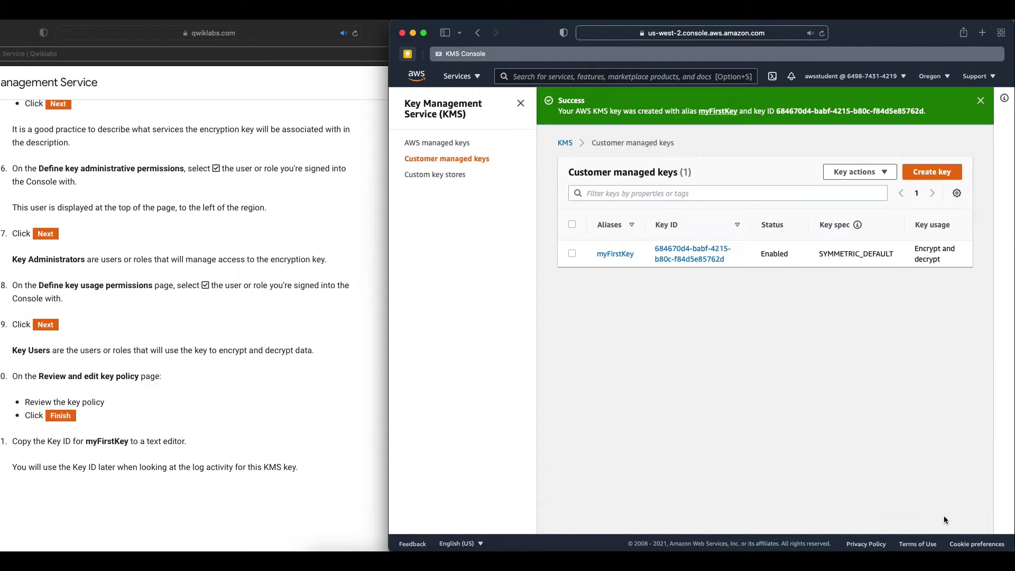
- Read the Task 2 lab instructions, then find and open the CloudTrail service
scroll(284, 473, down, 10)
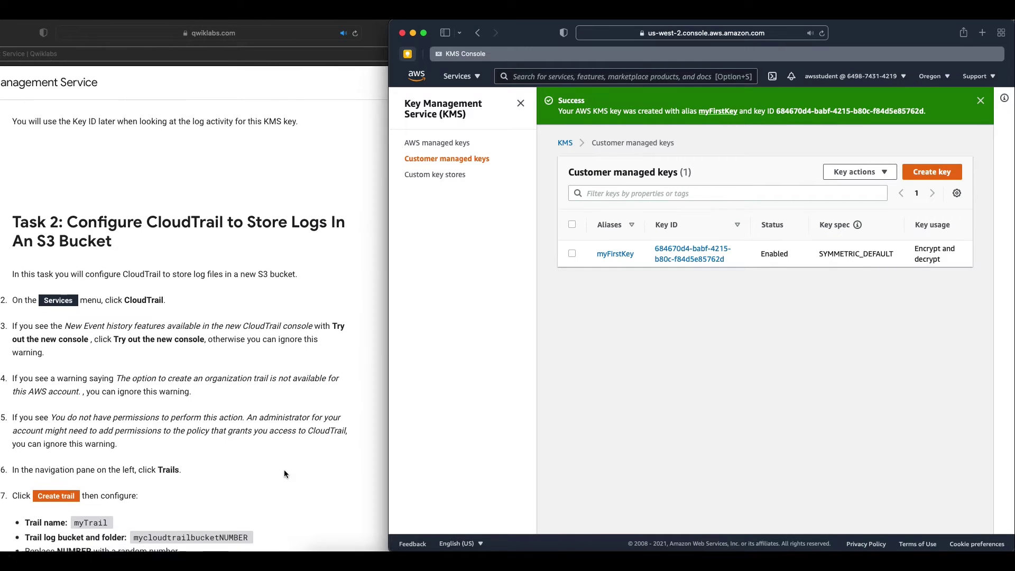
scroll(284, 474, down, 3)
click(696, 76)
text(cloudtrail)
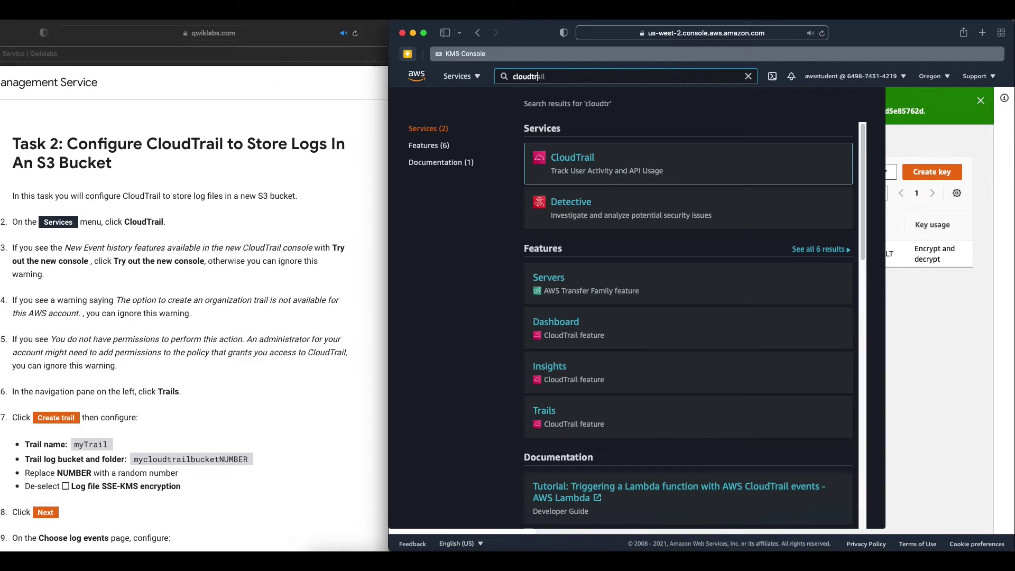
click(589, 158)
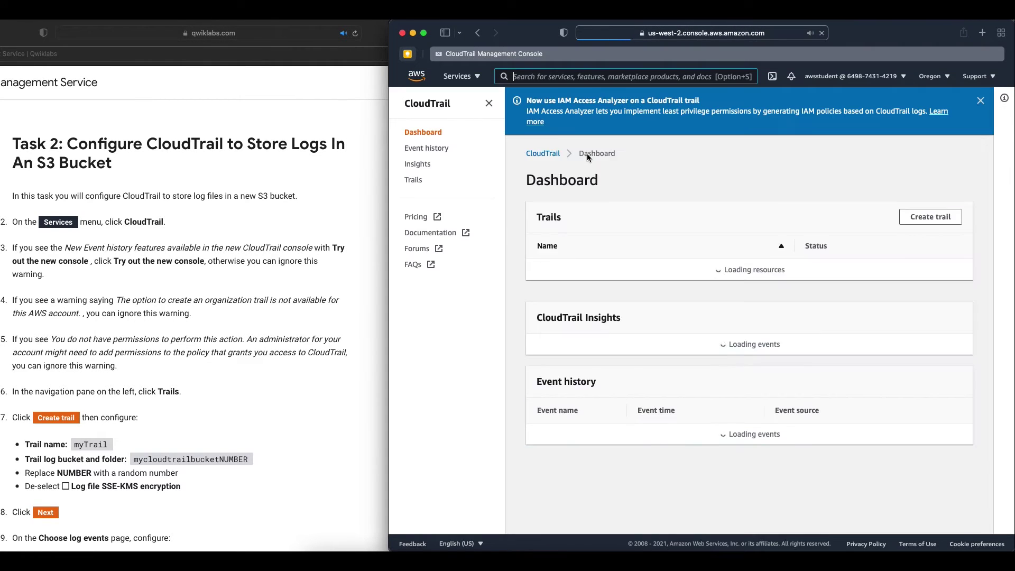
- Start creating a new trail from the CloudTrail dashboard and name it myTrail
scroll(790, 305, down, 2)
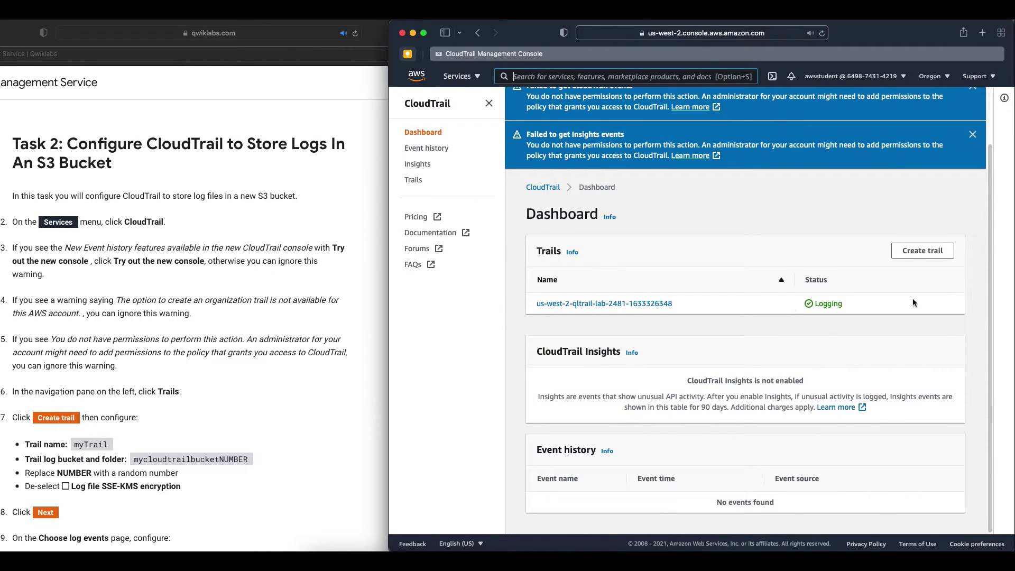
click(919, 252)
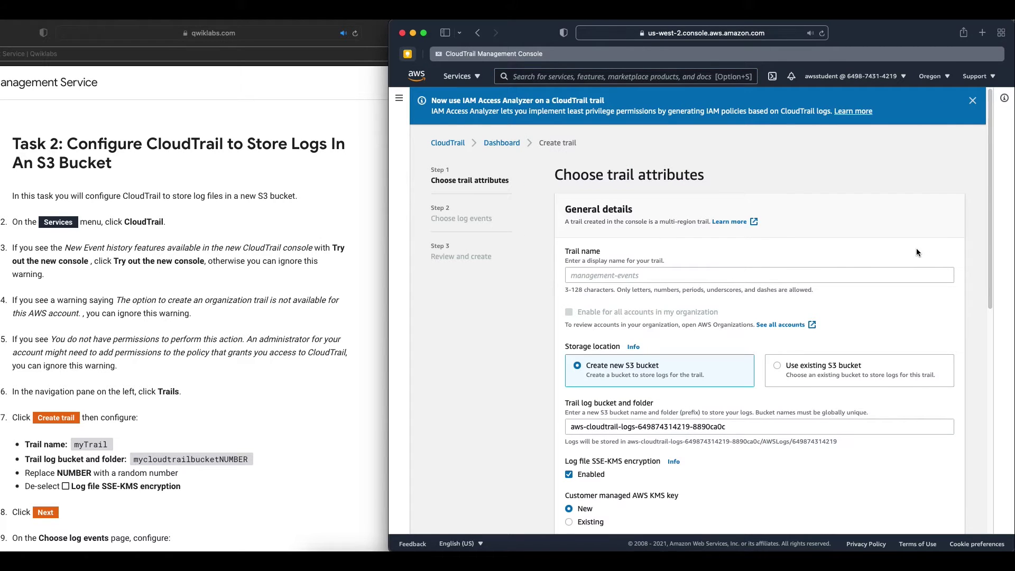
click(739, 273)
text(myTrail)
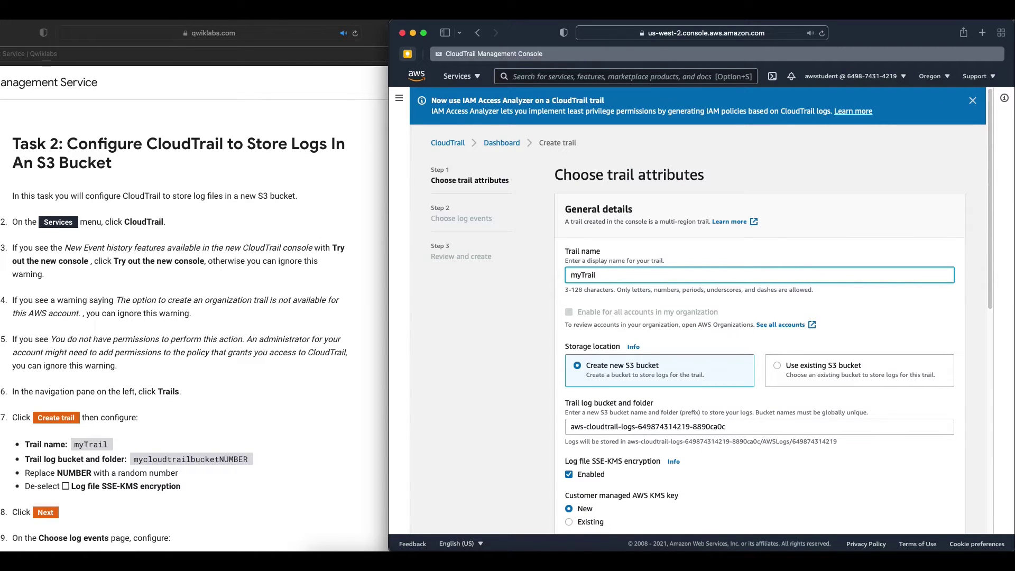
- Set the new S3 bucket for the trail logs to mycloudtrailbucket1234321
scroll(698, 318, down, 5)
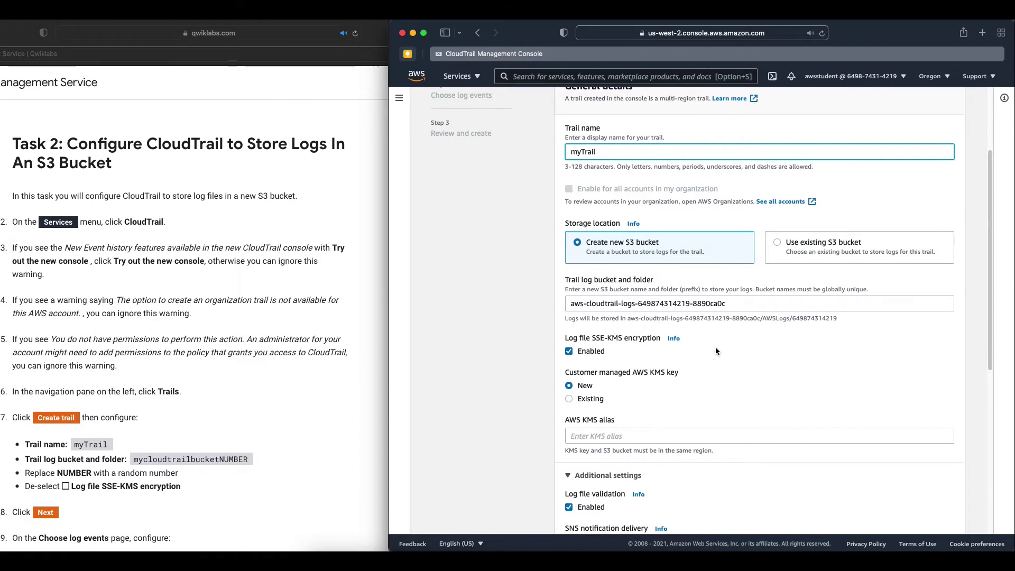
click(742, 308)
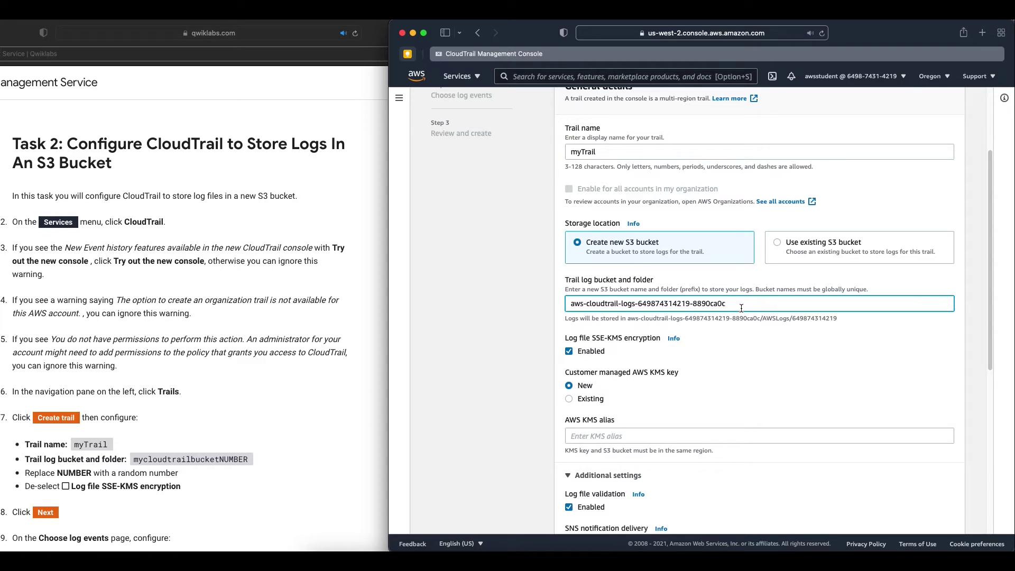
key(super+a)
text(mycloudtra)
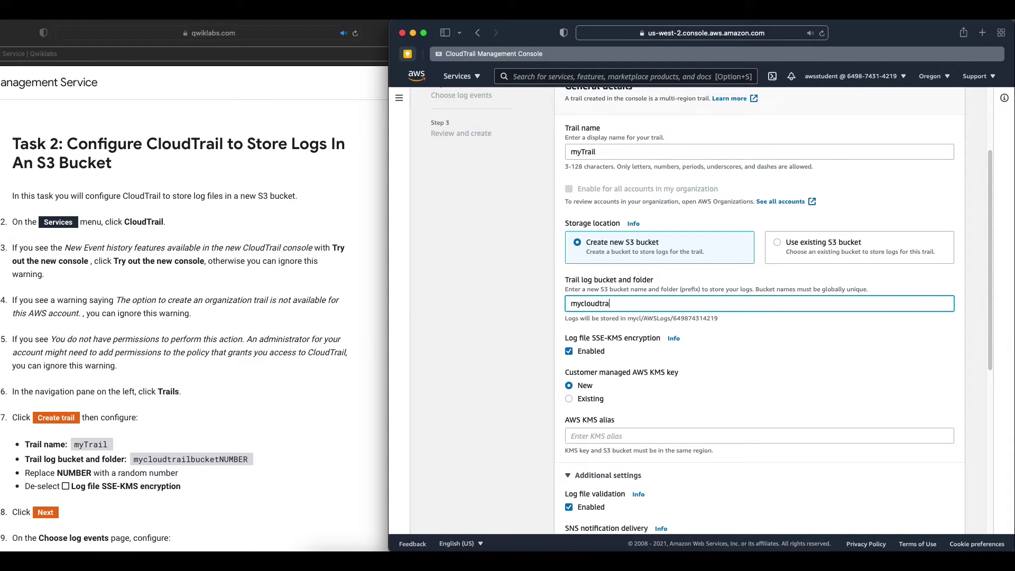
text(ilbucket1234321)
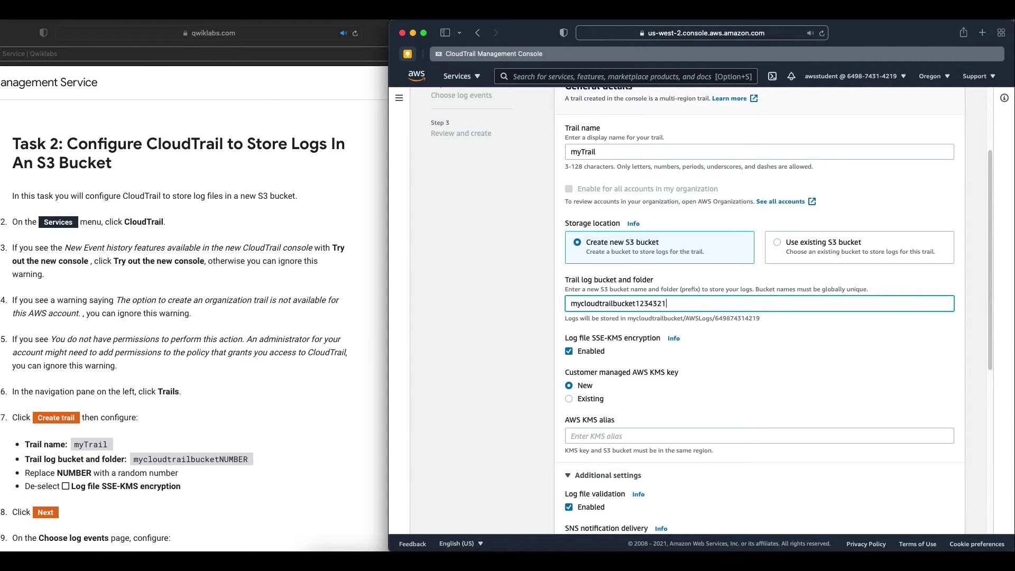
- Disable log file SSE-KMS encryption for the trail and continue to choosing the log events
scroll(766, 380, down, 4)
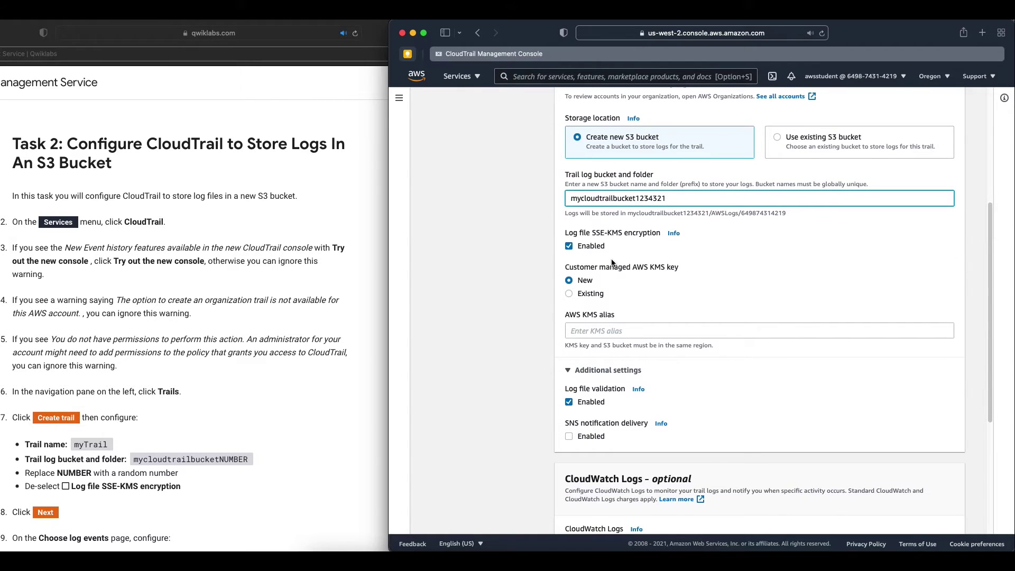
click(586, 246)
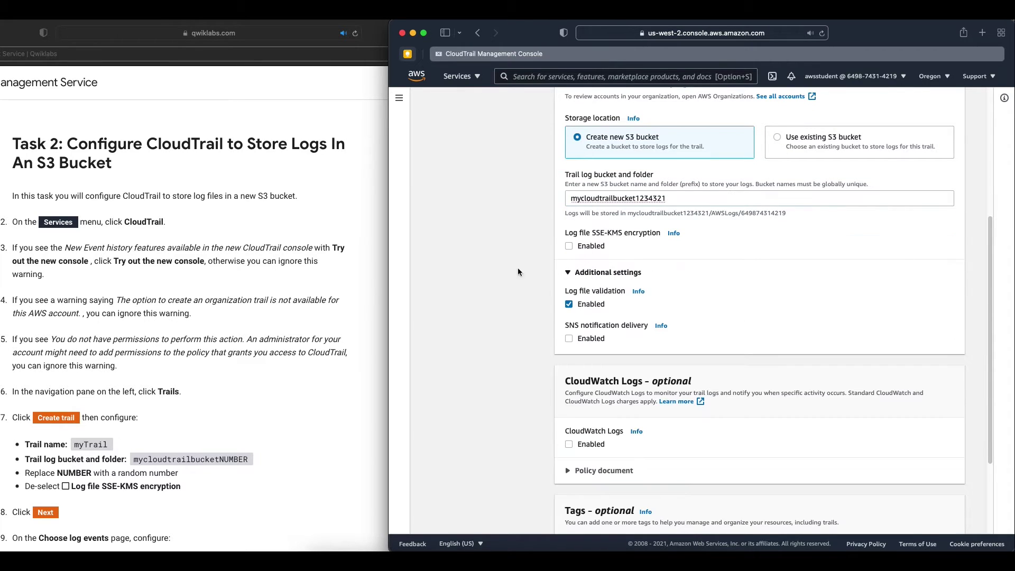
scroll(251, 365, down, 5)
scroll(767, 423, down, 5)
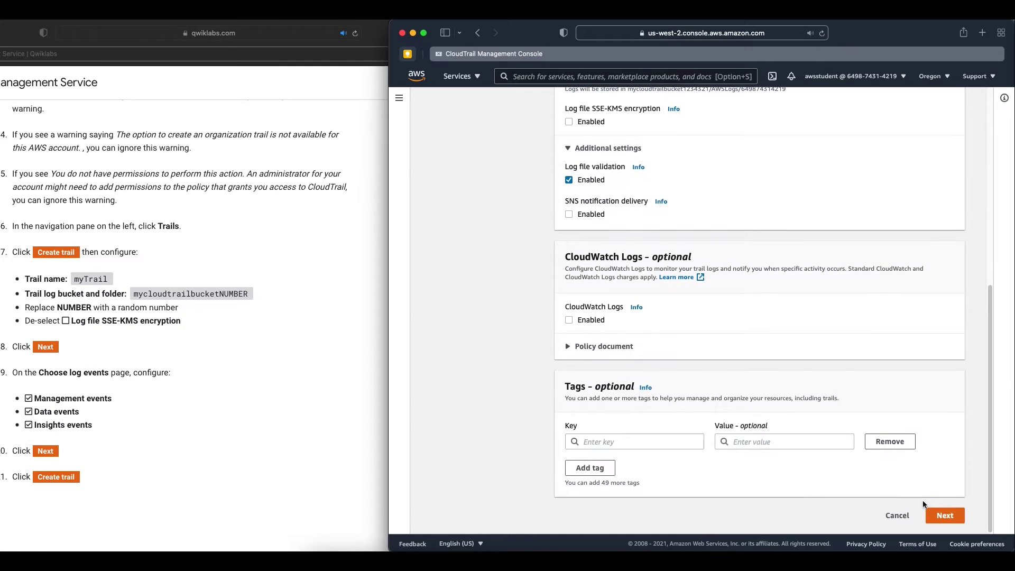
click(941, 517)
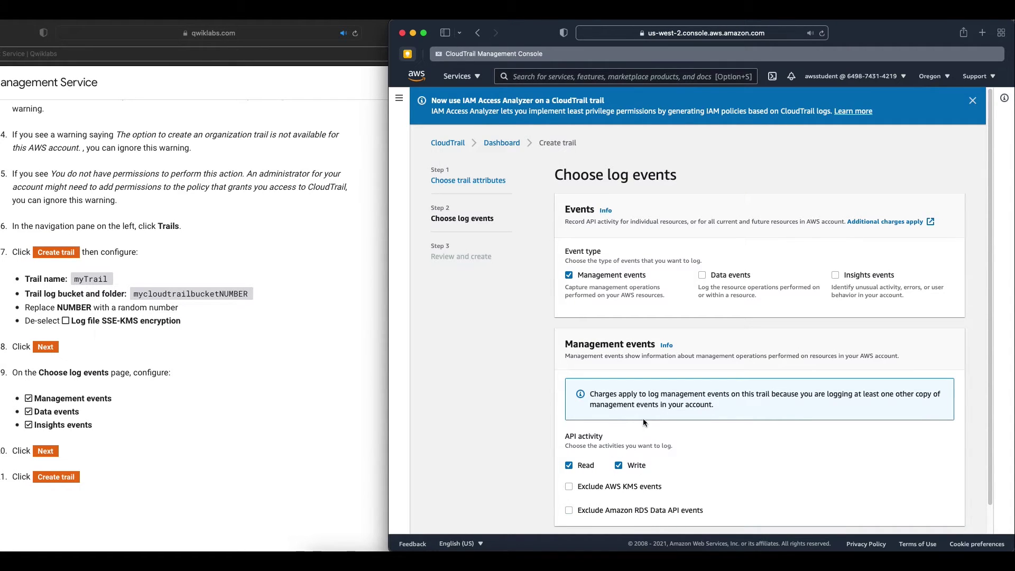
- Include data events and Insights events in the trail's logging alongside management events, and create the trail
scroll(656, 412, down, 1)
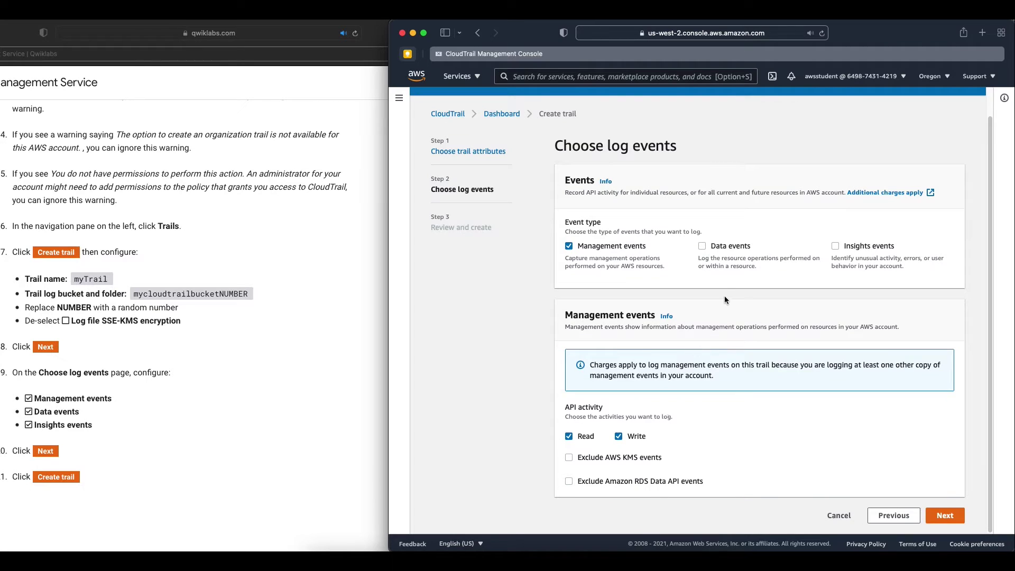
click(715, 246)
click(834, 246)
scroll(833, 317, down, 4)
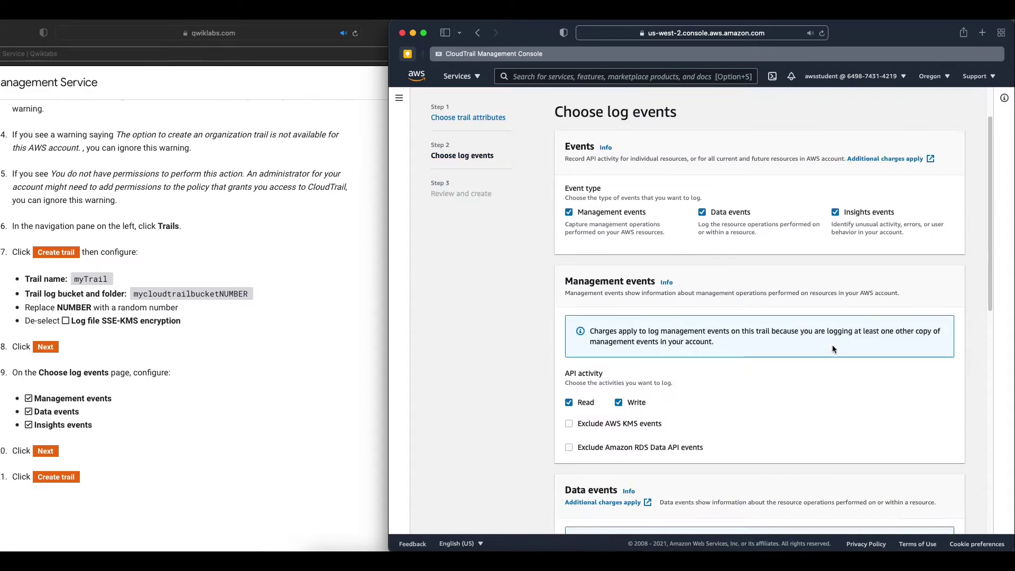
scroll(833, 347, down, 6)
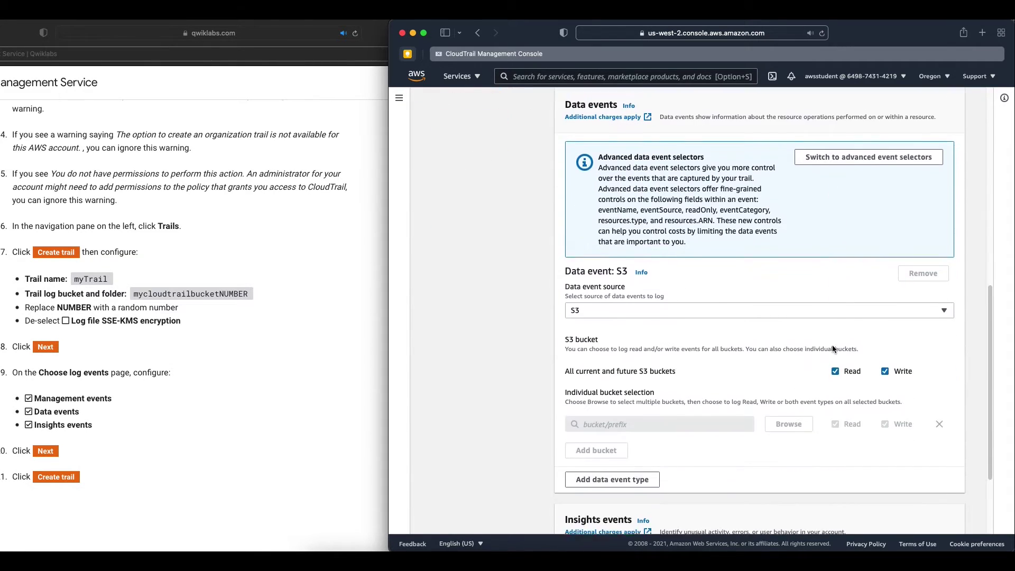
click(946, 512)
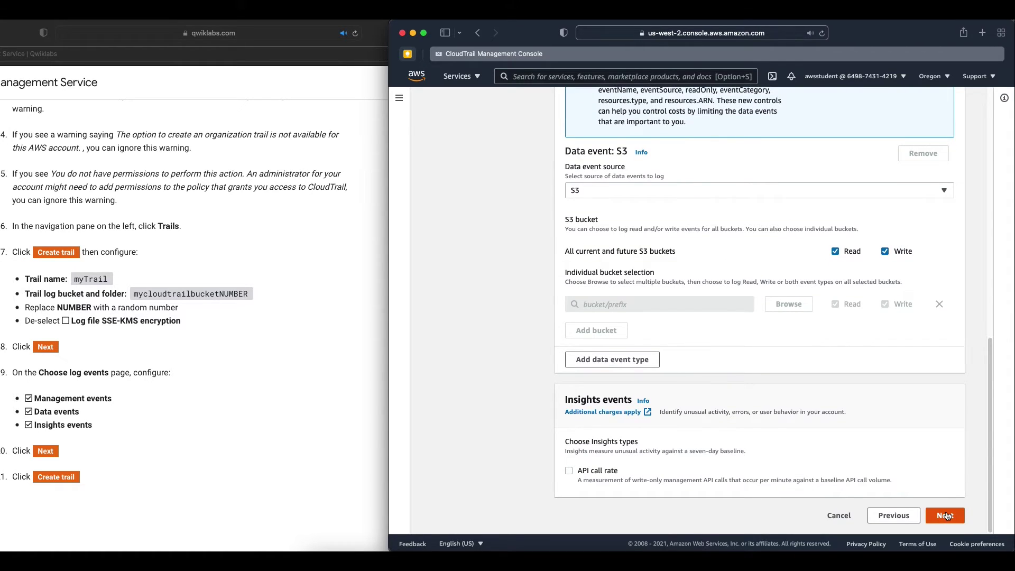
scroll(926, 430, down, 7)
click(931, 516)
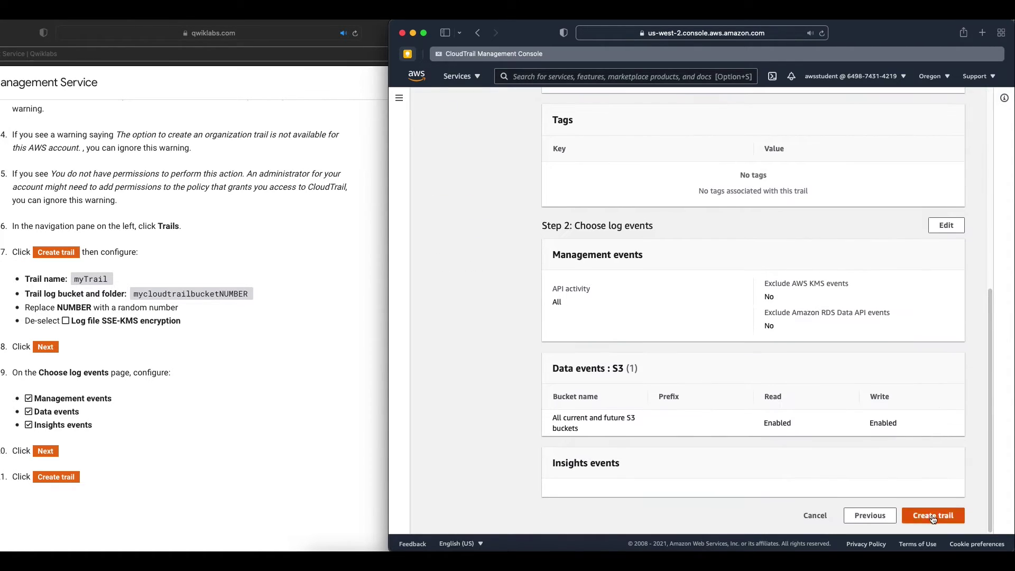
- Read the Task 3 lab instructions, and open the bucket mycloudtrailbucket1234321 in the S3 service
scroll(180, 490, down, 10)
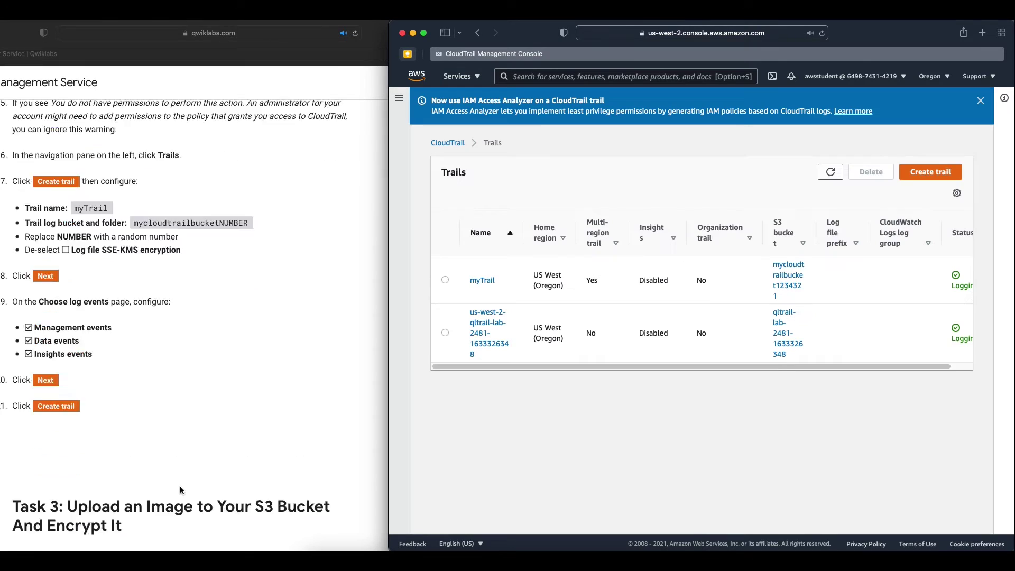
scroll(180, 491, up, 2)
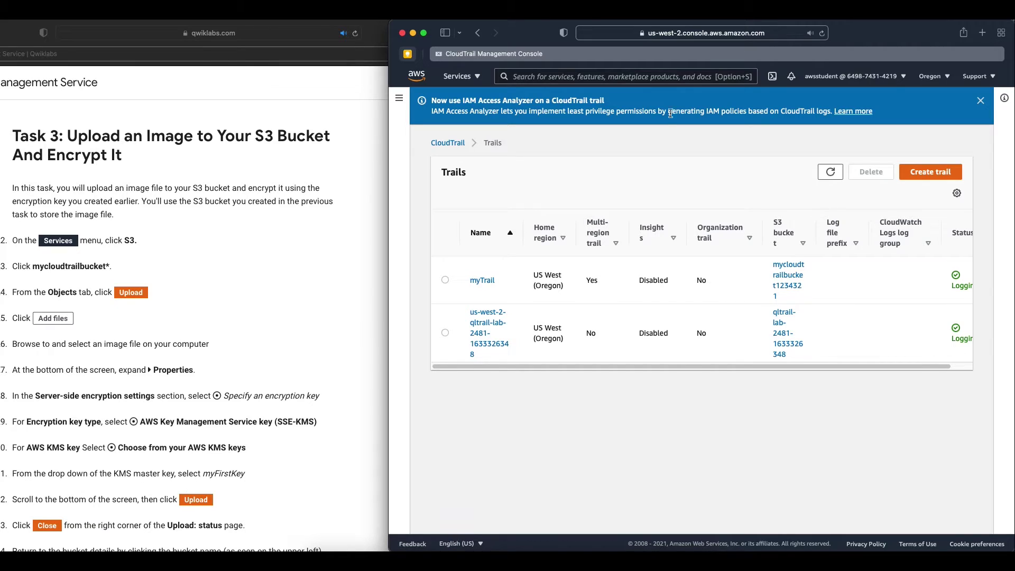
click(681, 77)
text(s3)
click(560, 158)
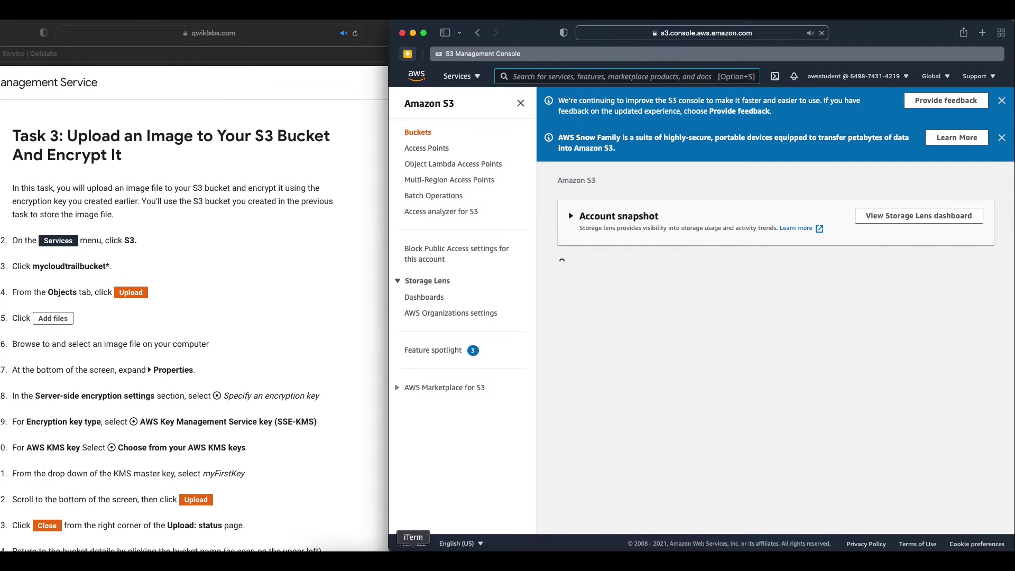
scroll(646, 489, down, 1)
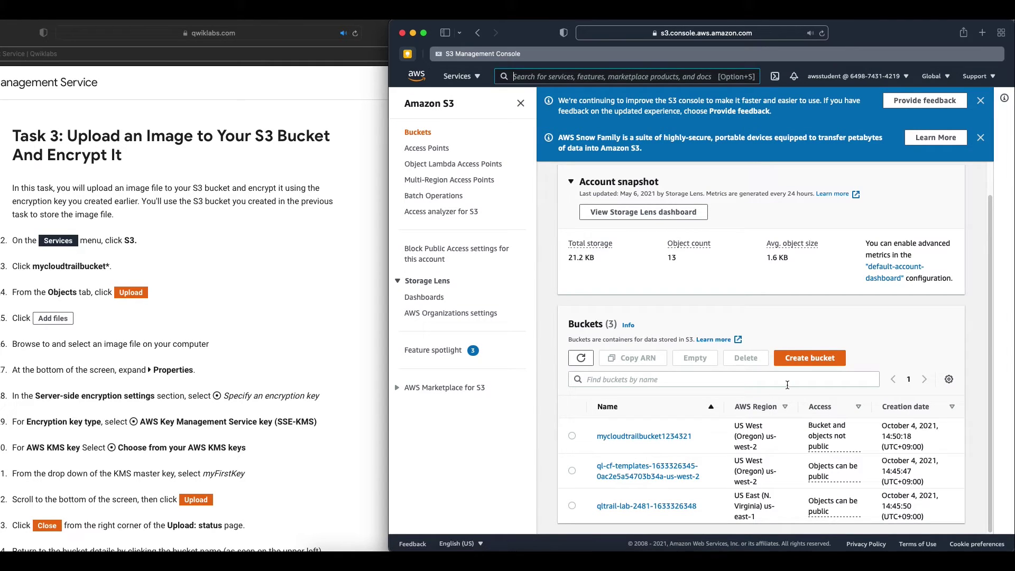
click(680, 439)
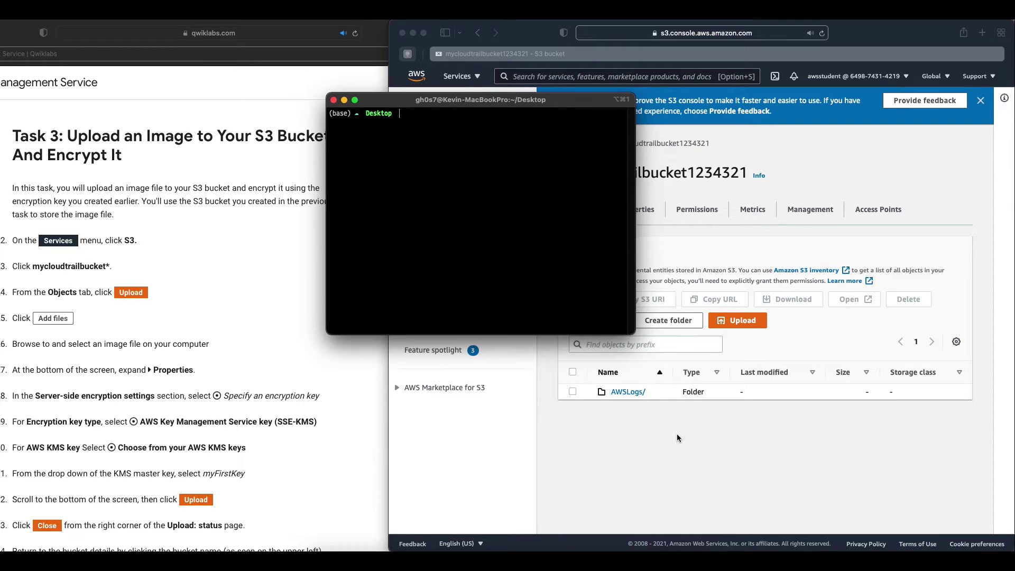
- Create test.txt containing "a" on the Desktop from the terminal, and start an upload to the S3 bucket in the browser
text(echo "a" > test.txt)
key(Return)
click(722, 430)
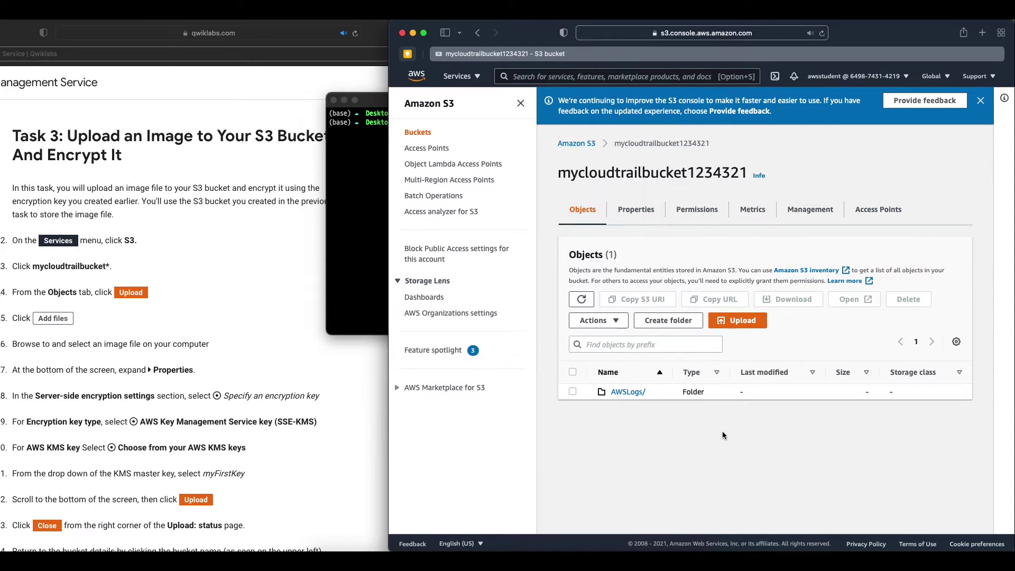
click(738, 319)
click(767, 280)
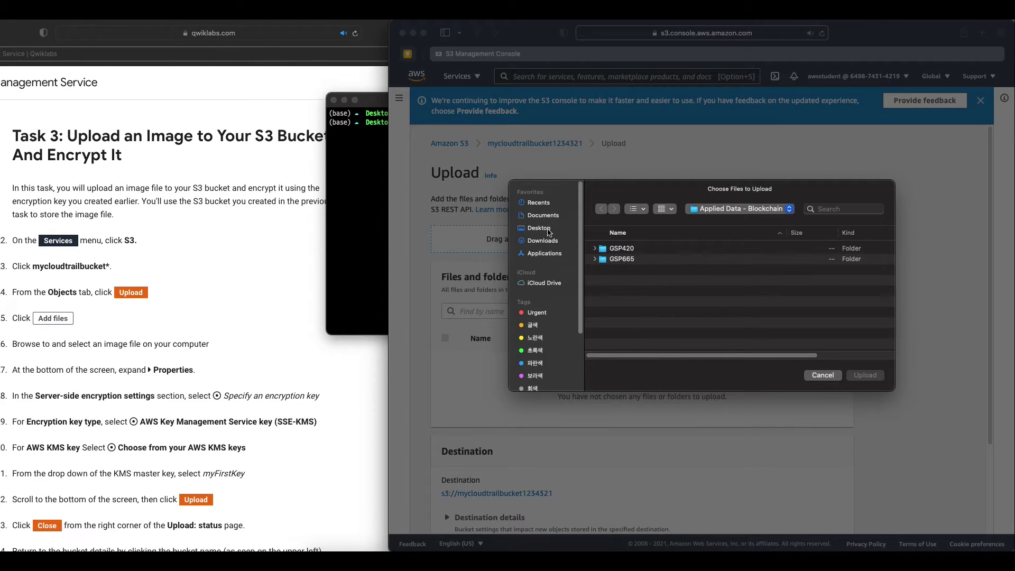
click(840, 210)
text(test.txt)
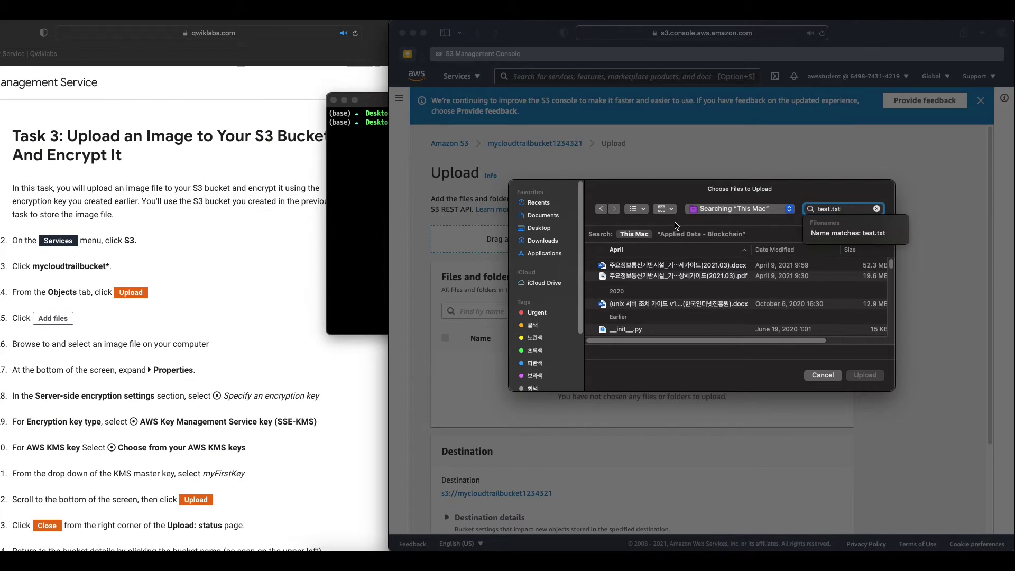
click(821, 375)
scroll(865, 376, down, 1)
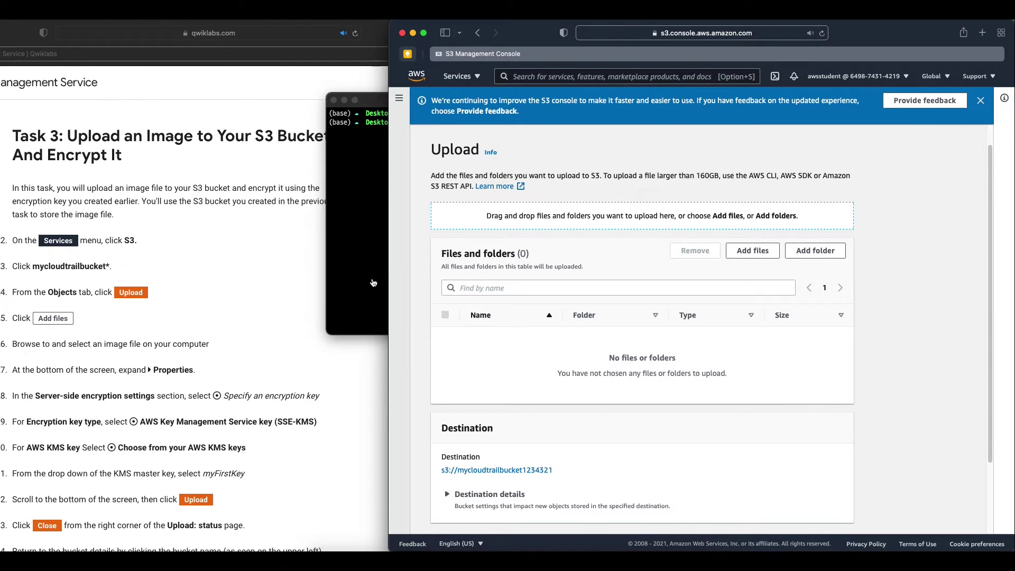
- Open the file chooser for the upload, and move test.txt from the Desktop into the Recorded folder with mv in the terminal
click(752, 252)
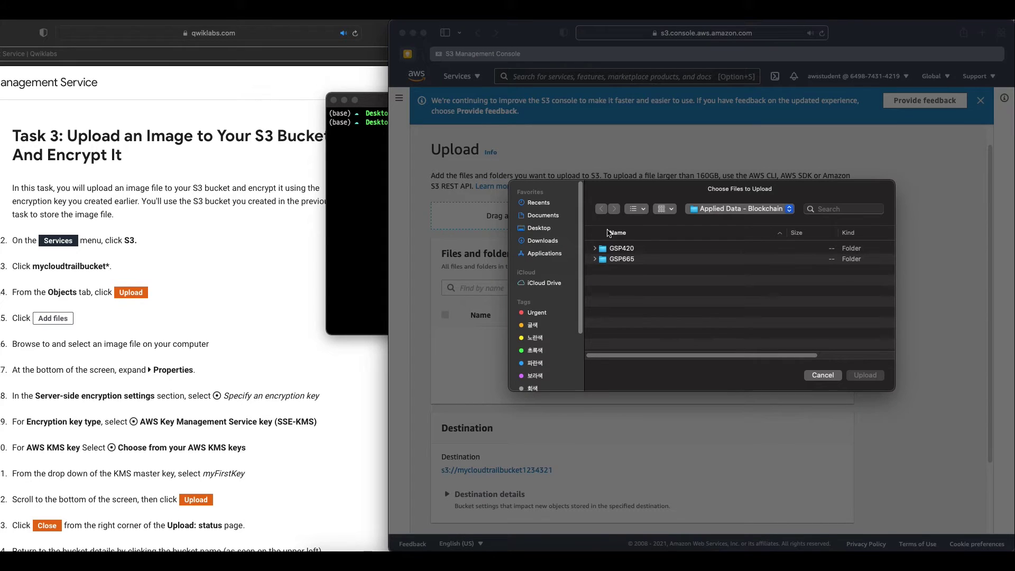
click(700, 211)
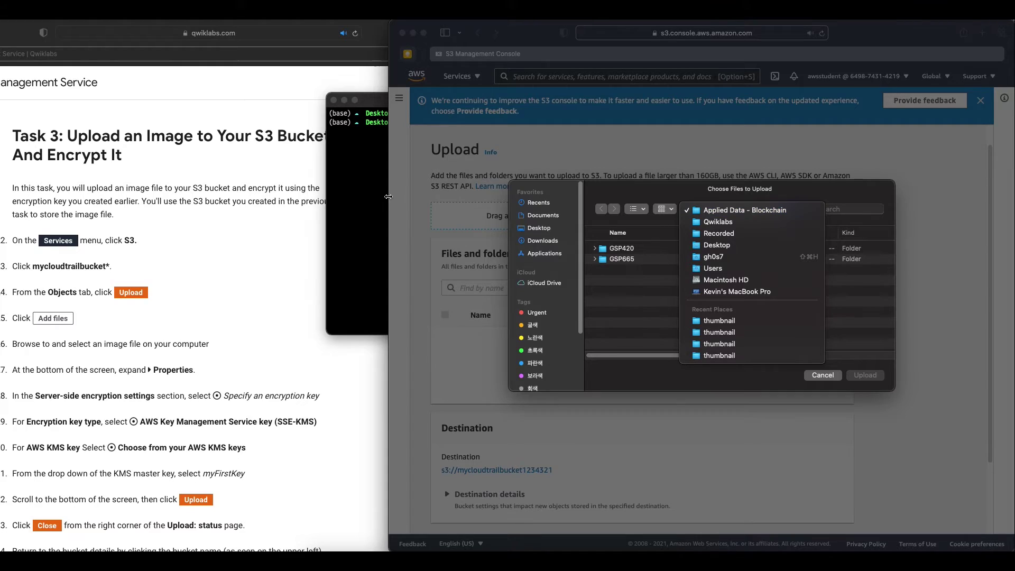
click(386, 196)
text(cd)
key(BackSpace)
key(BackSpace)
key(BackSpace)
text(mv test.txt)
key(Tab)
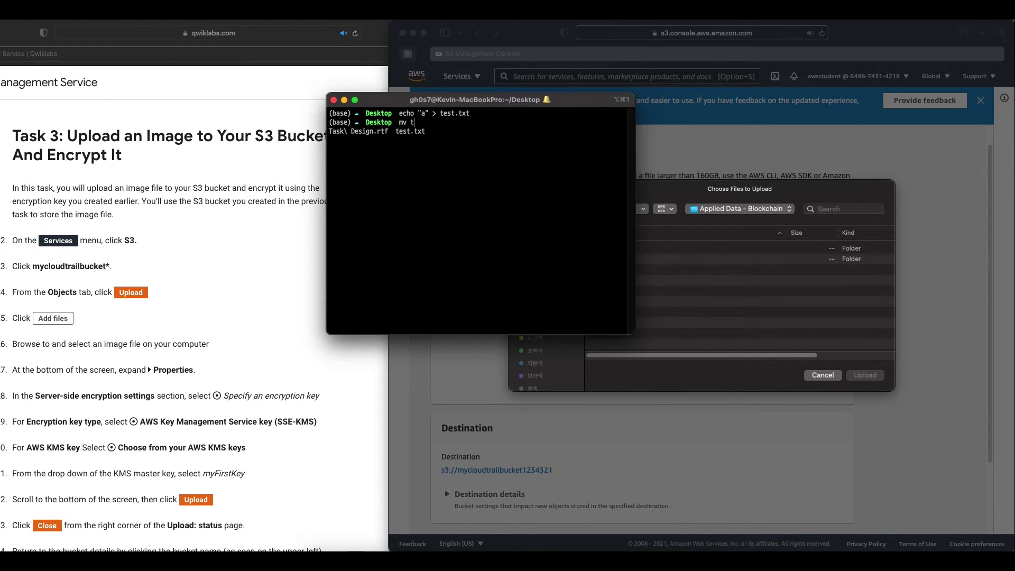
text(Re)
key(Tab)
key(Tab)
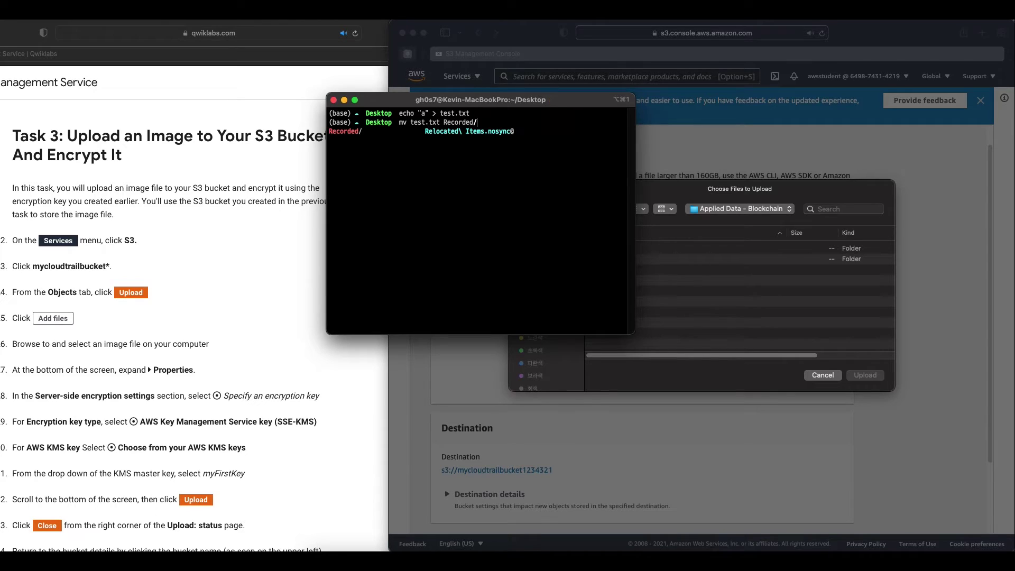
key(Return)
- Back in the browser, choose test.txt from the Recorded folder and upload it to the bucket
click(762, 238)
click(758, 210)
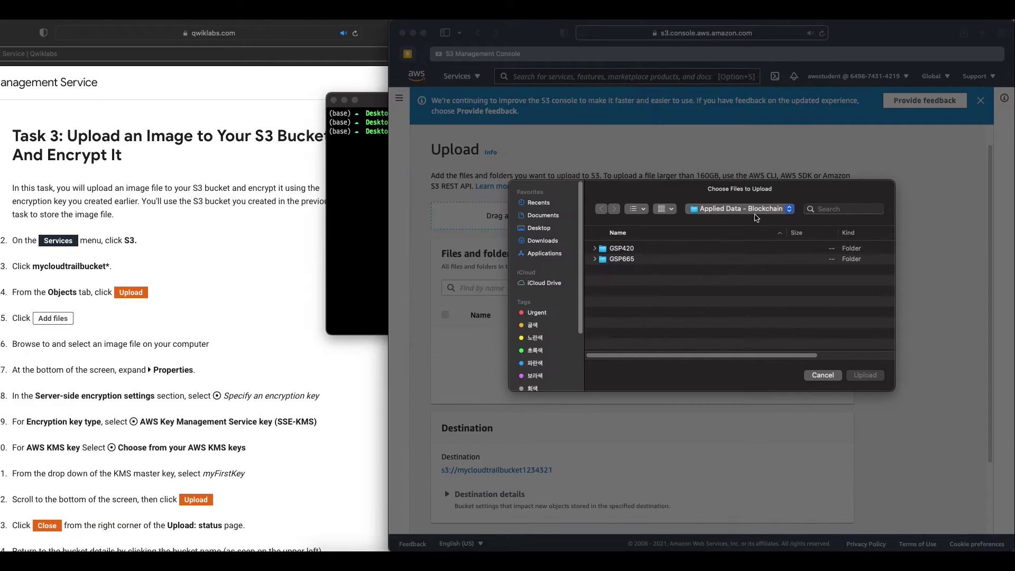
click(719, 233)
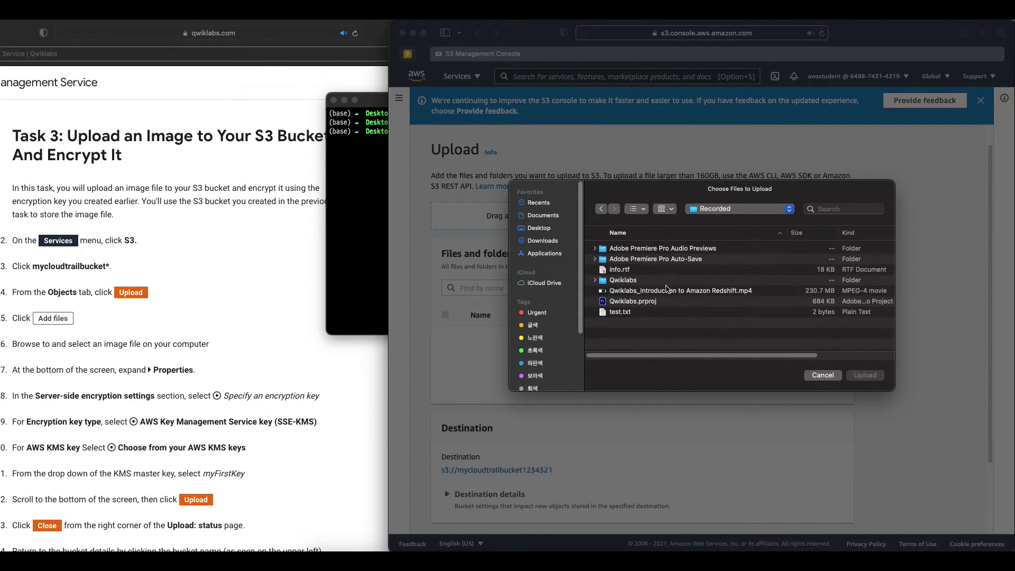
double_click(625, 314)
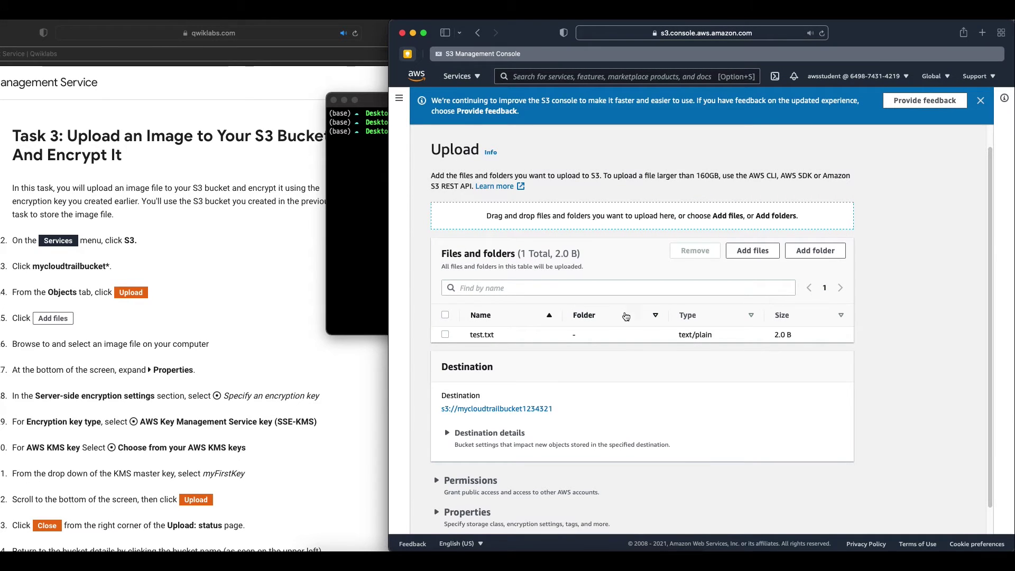
scroll(674, 362, down, 1)
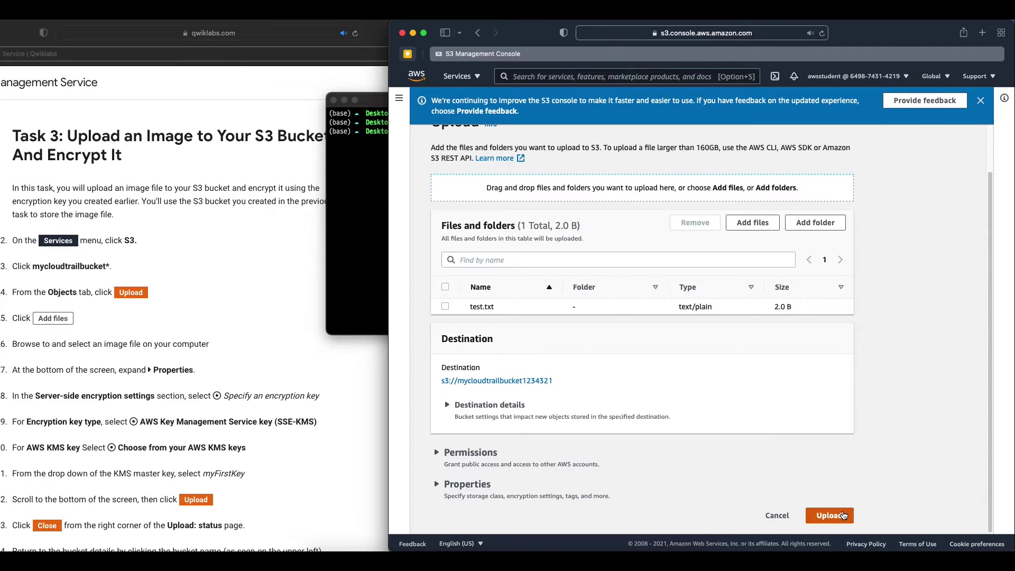
click(830, 516)
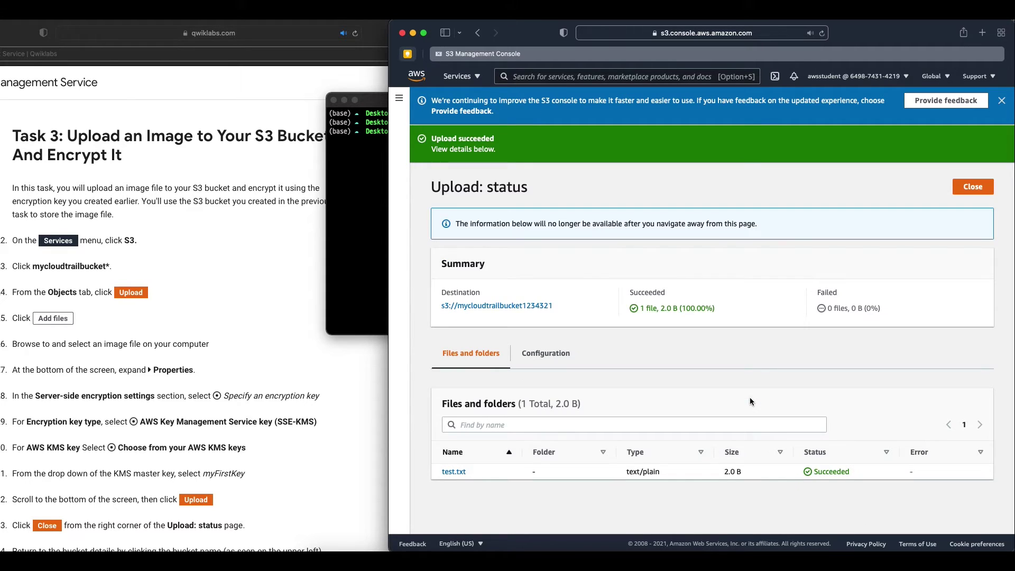
- Open the uploaded test.txt object and find the server-side encryption settings among its properties
click(455, 471)
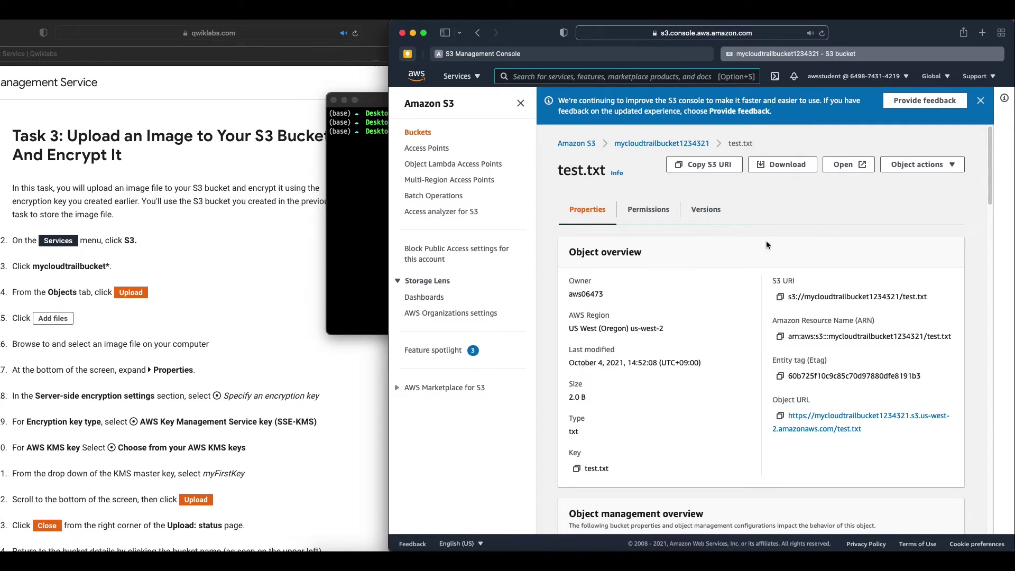
click(668, 218)
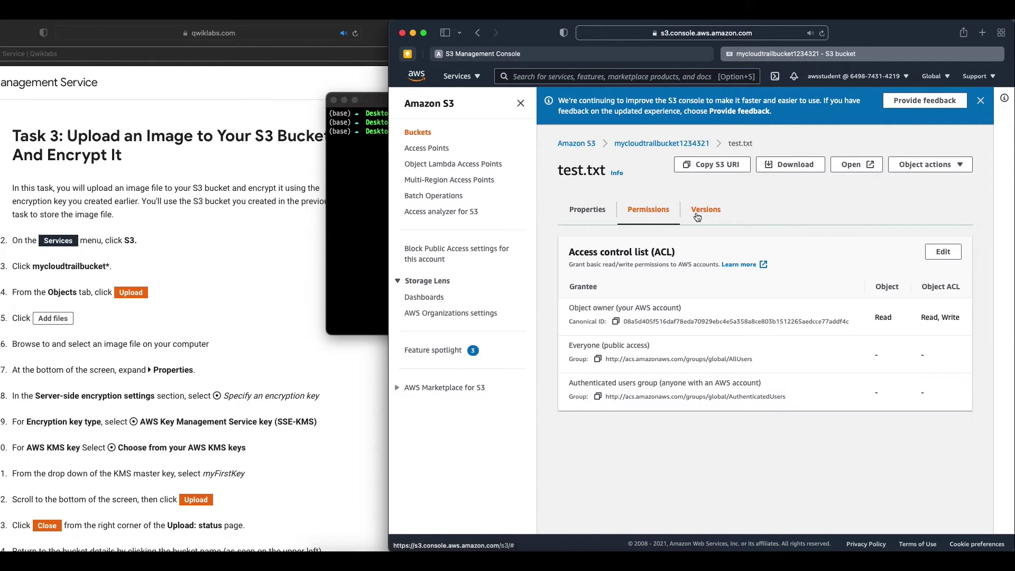
click(599, 208)
scroll(667, 258, down, 3)
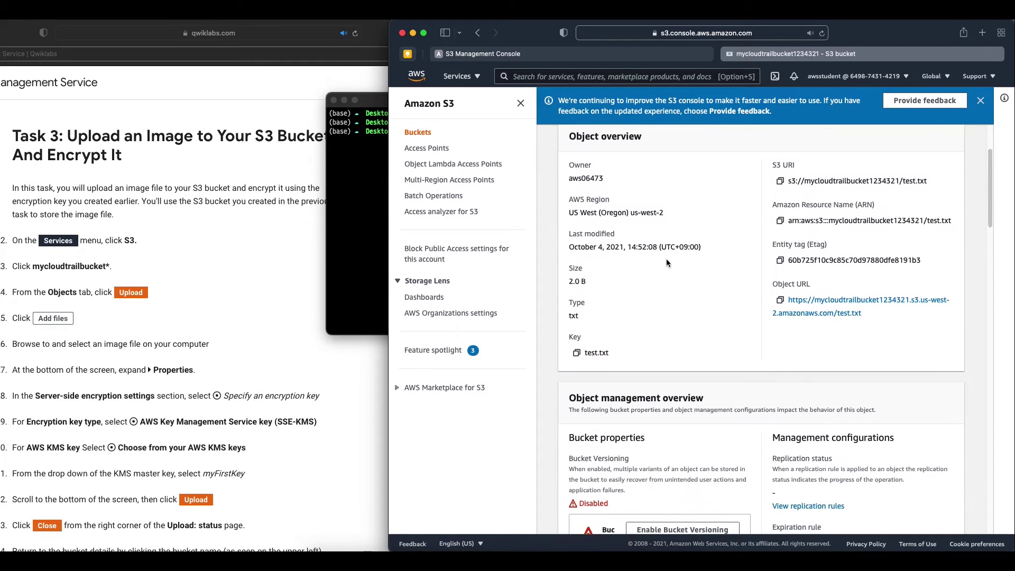
scroll(666, 260, up, 1)
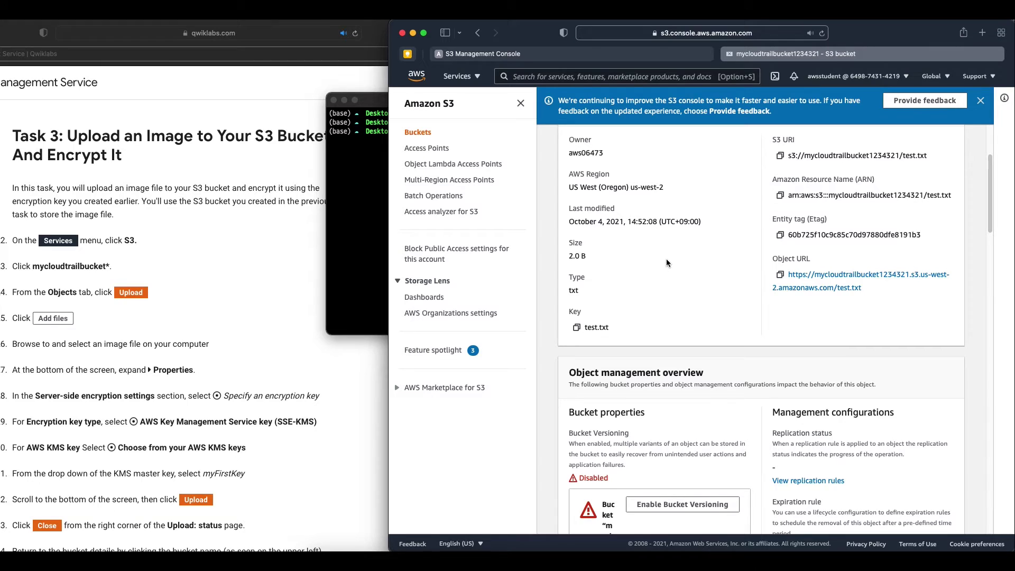
scroll(666, 259, down, 15)
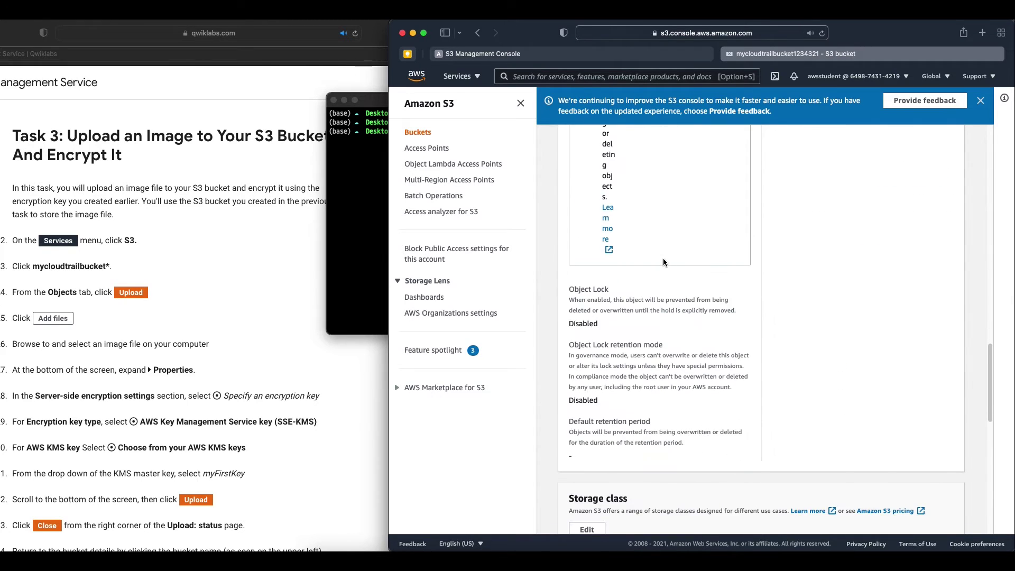
scroll(663, 262, down, 10)
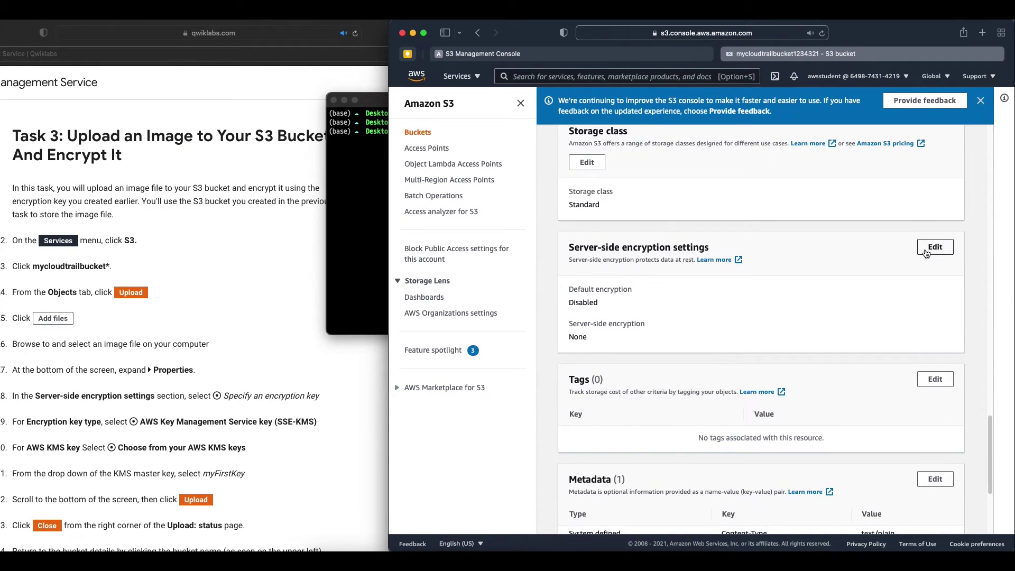
- Enable server-side encryption for test.txt with the AWS Key Management Service key (SSE-KMS) type
click(926, 253)
click(453, 358)
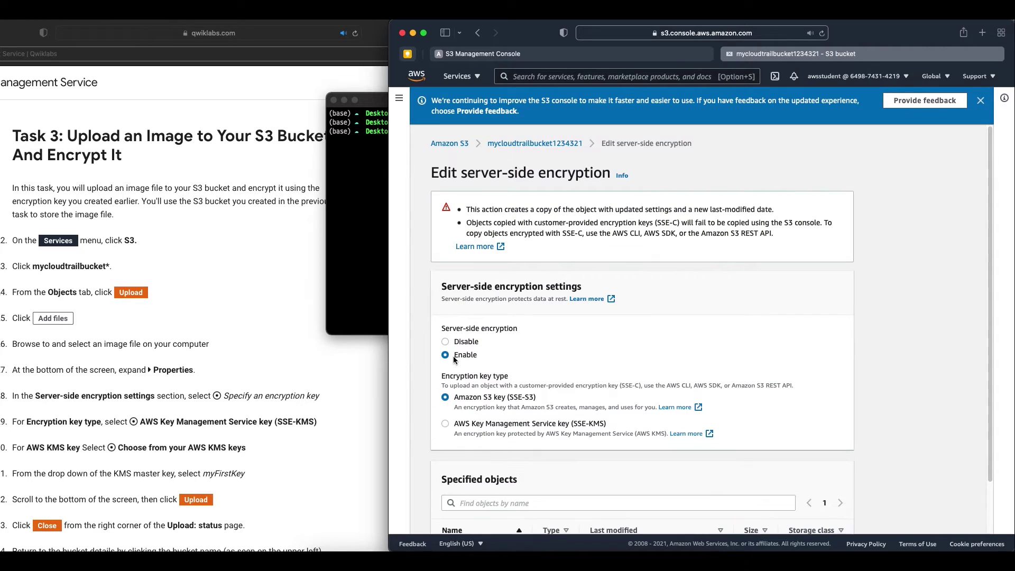
click(539, 423)
- Choose myFirstKey from your AWS KMS keys for test.txt, save the encryption changes and return to the object's details
scroll(540, 420, down, 3)
scroll(540, 420, down, 1)
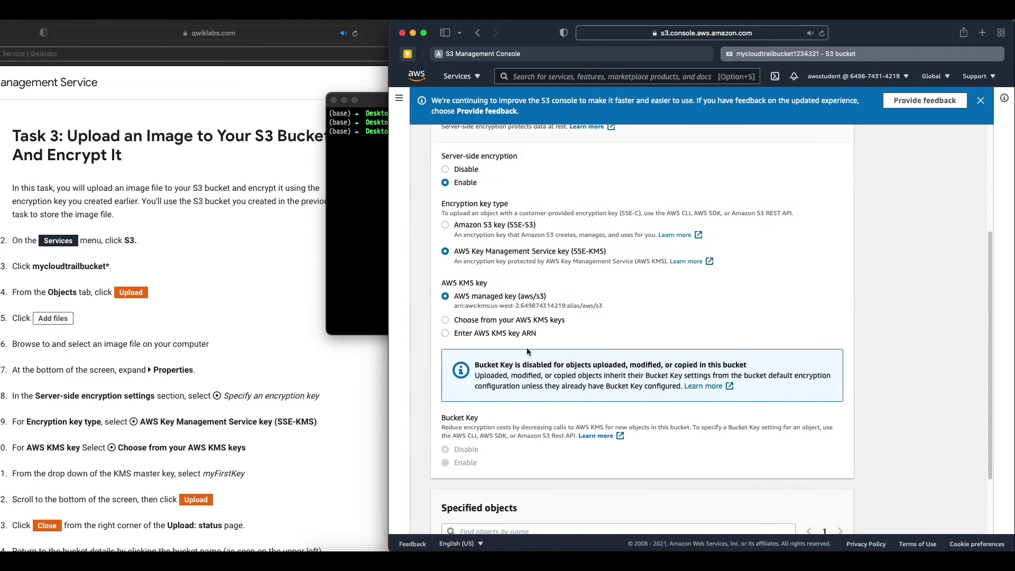
click(529, 321)
click(589, 370)
click(581, 401)
scroll(770, 325, down, 4)
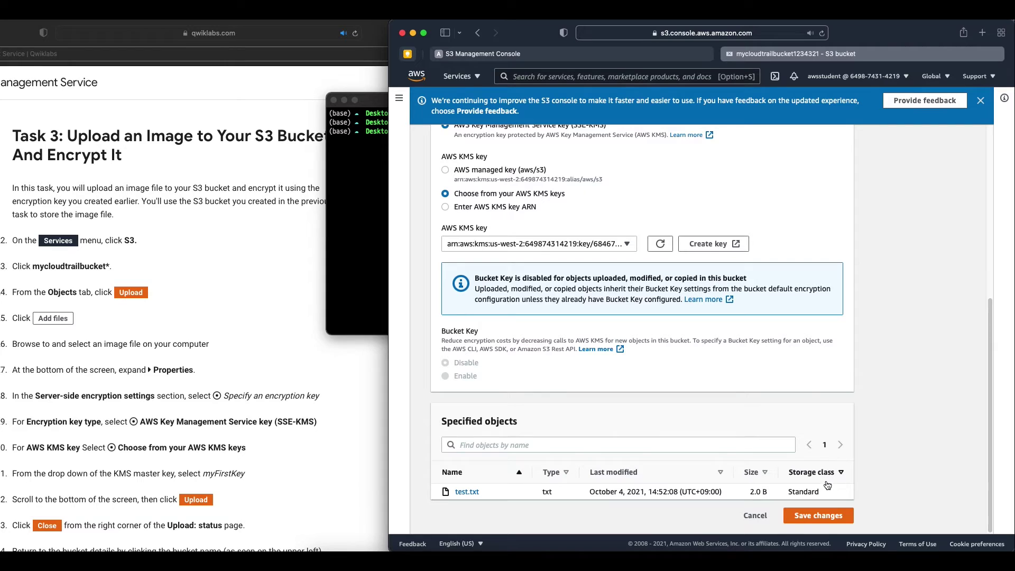
click(819, 515)
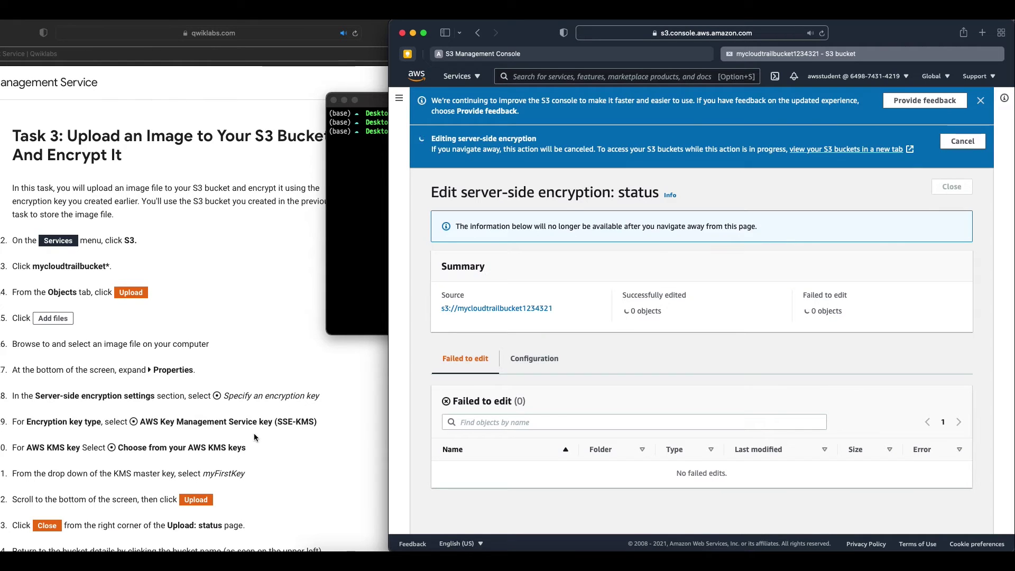
scroll(254, 433, down, 5)
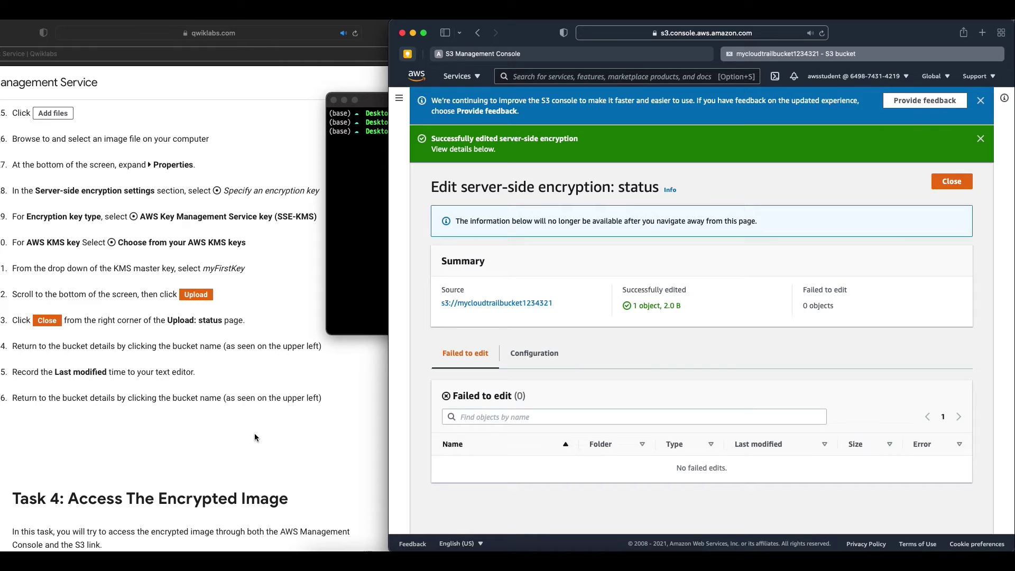
click(951, 182)
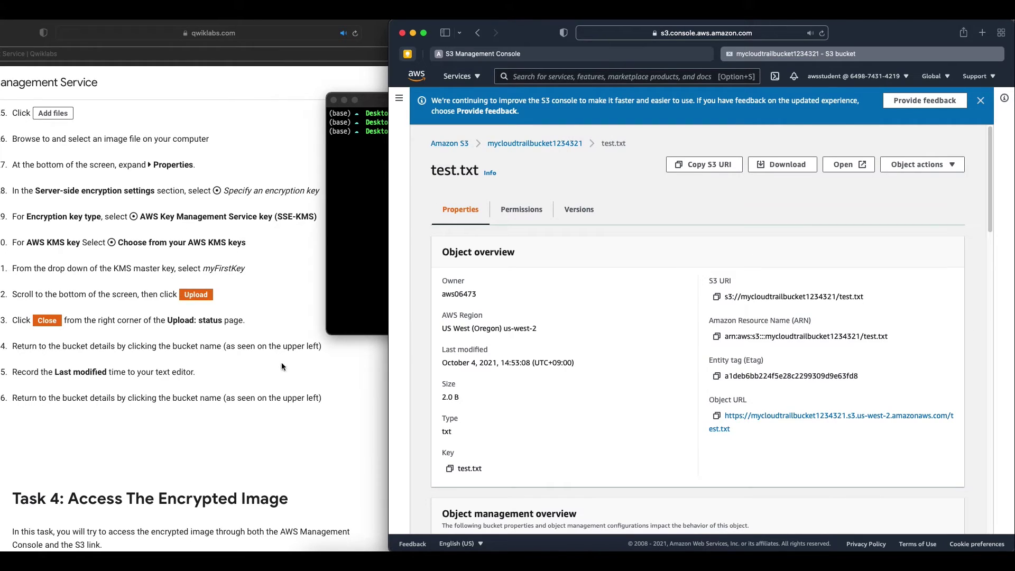
- Open test.txt from the bucket's object list in a new tab to view its decrypted content, and close that tab
click(242, 409)
scroll(241, 409, down, 10)
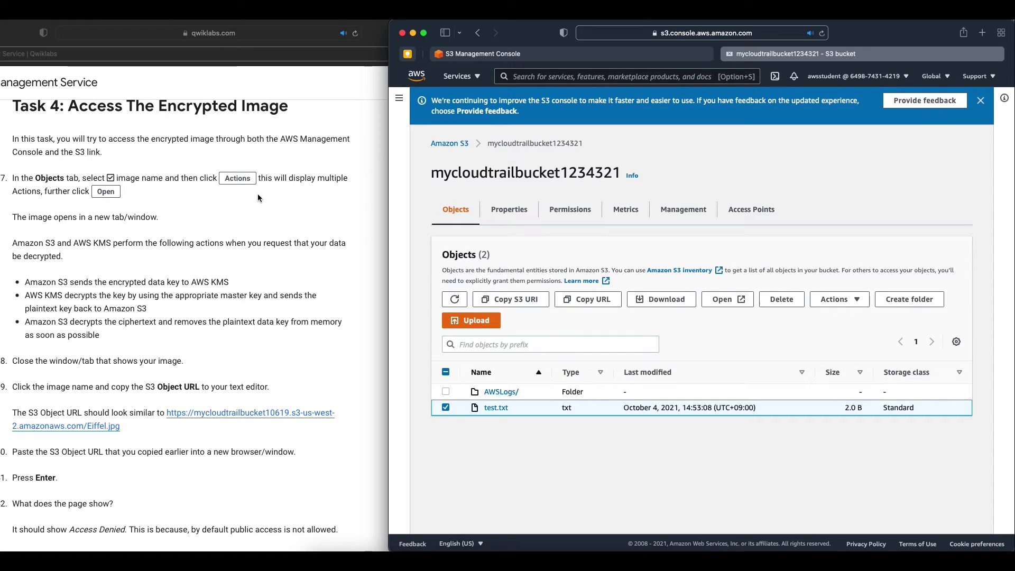
click(725, 299)
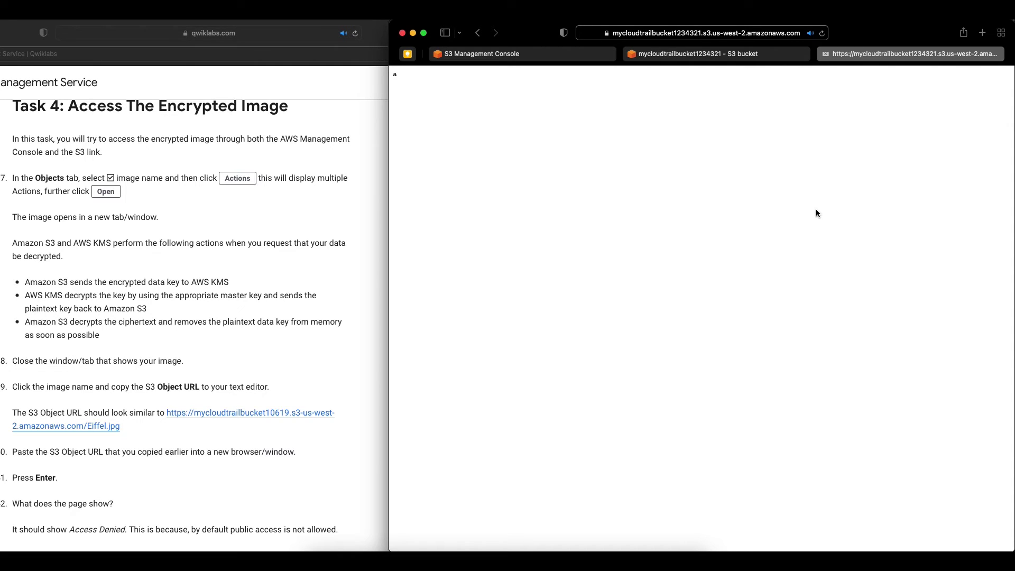
click(827, 55)
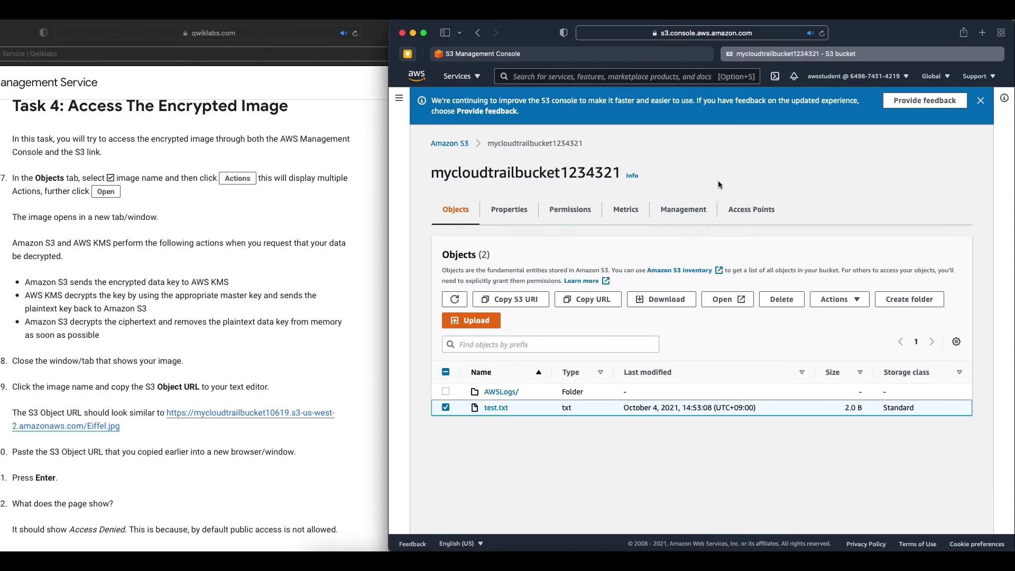
- Try to access test.txt through its object URL and return to the object's details
click(496, 409)
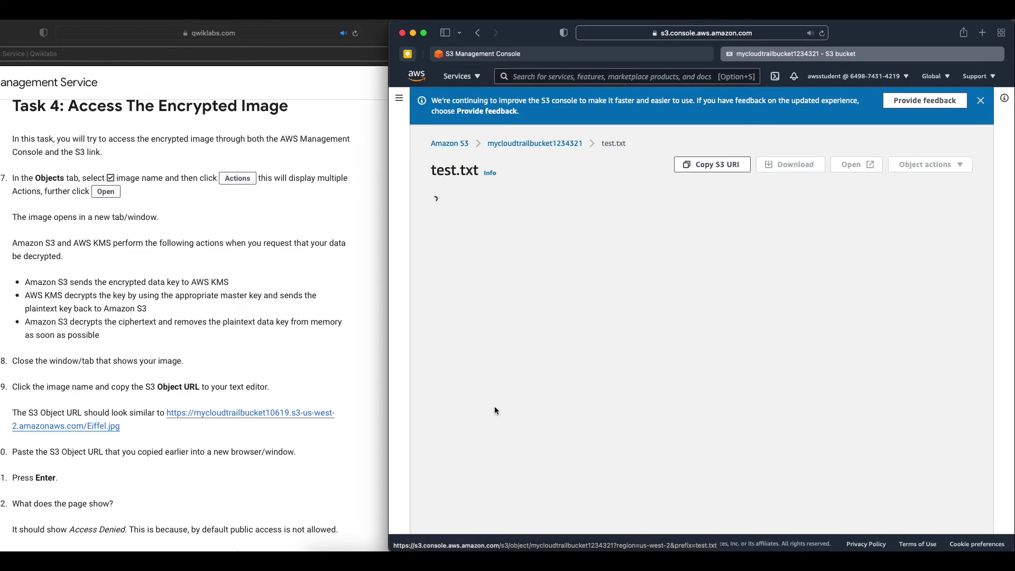
click(727, 428)
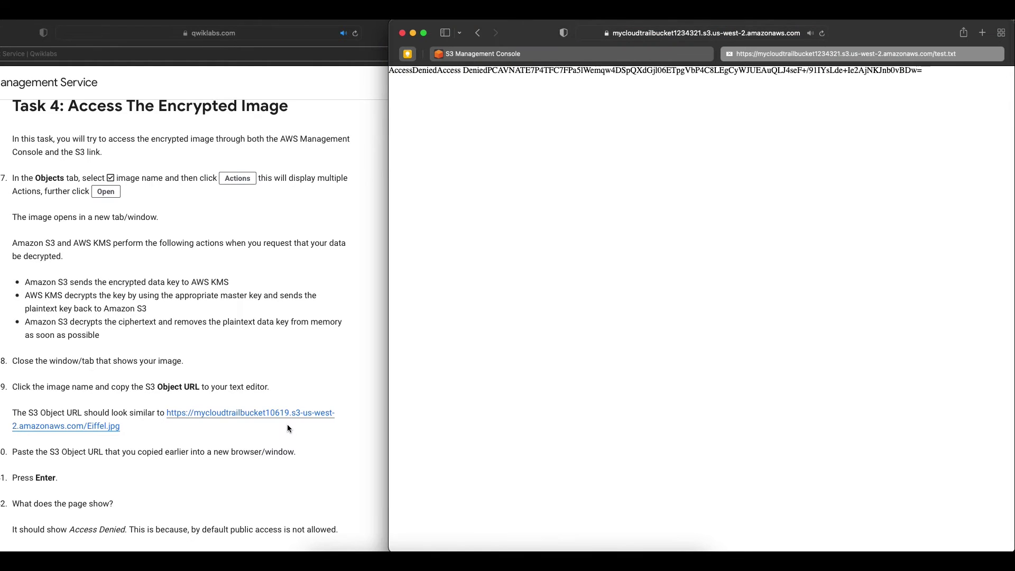
scroll(288, 428, down, 6)
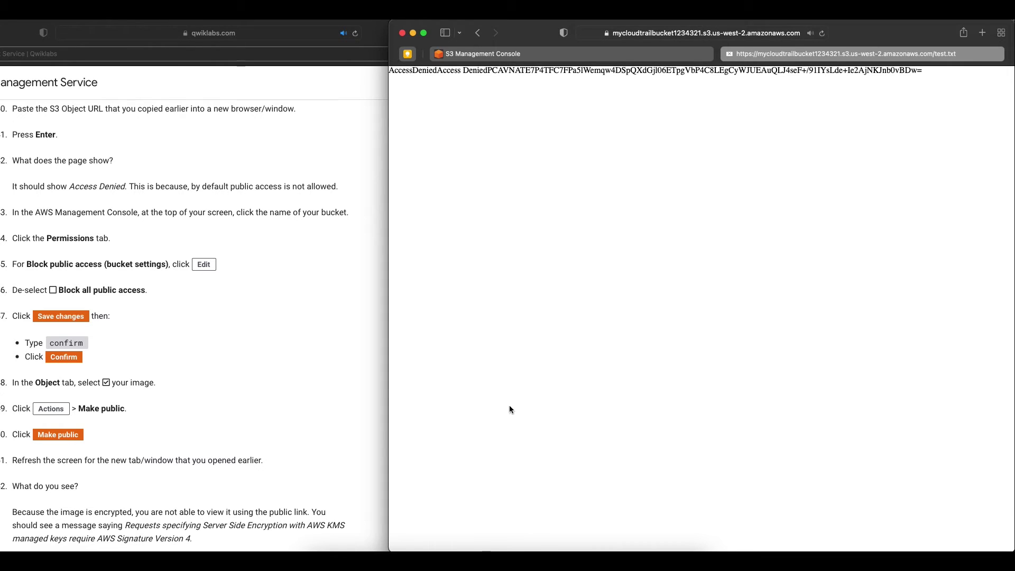
scroll(560, 399, left, 5)
scroll(559, 398, down, 3)
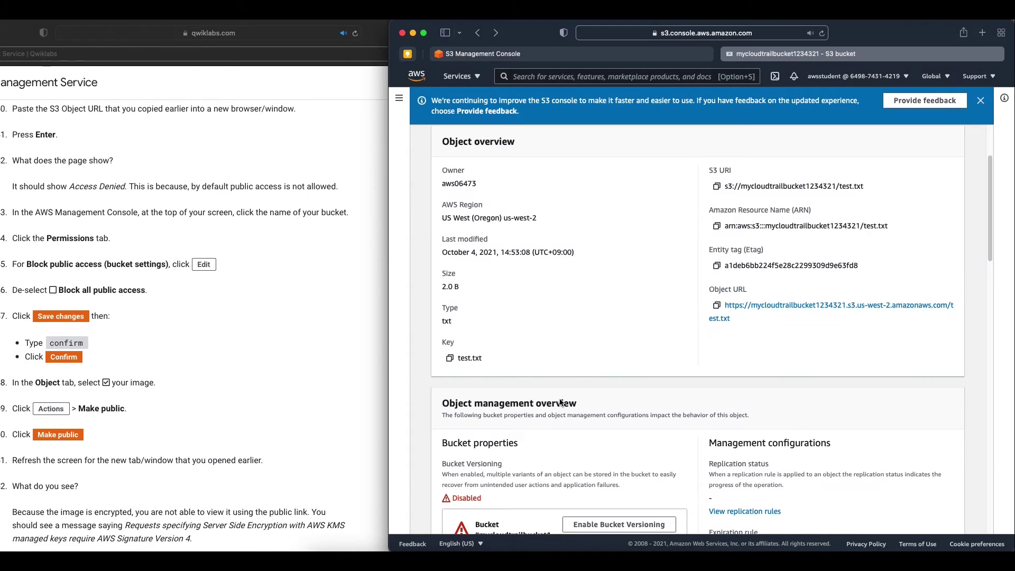
scroll(628, 314, down, 3)
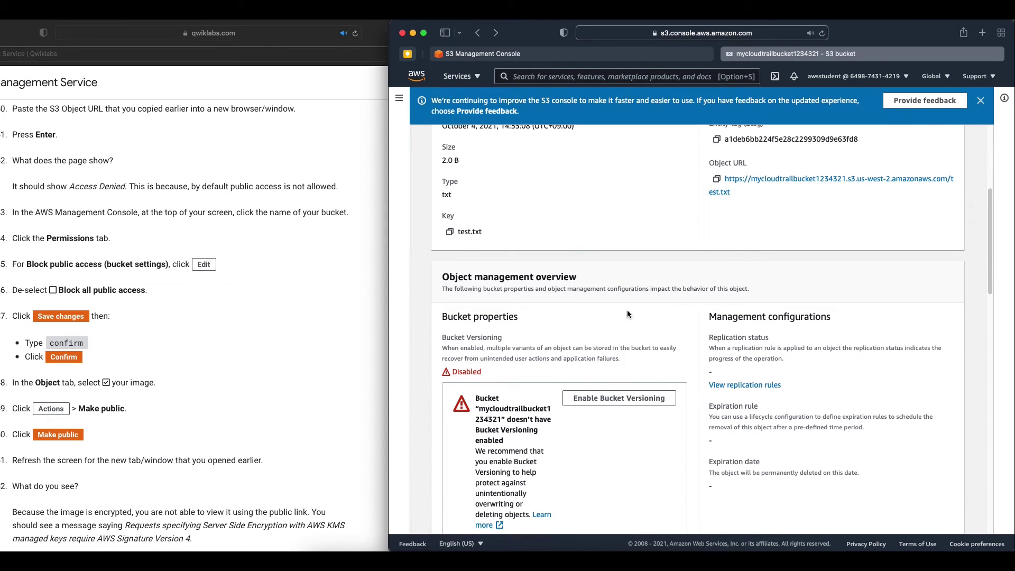
scroll(627, 310, up, 5)
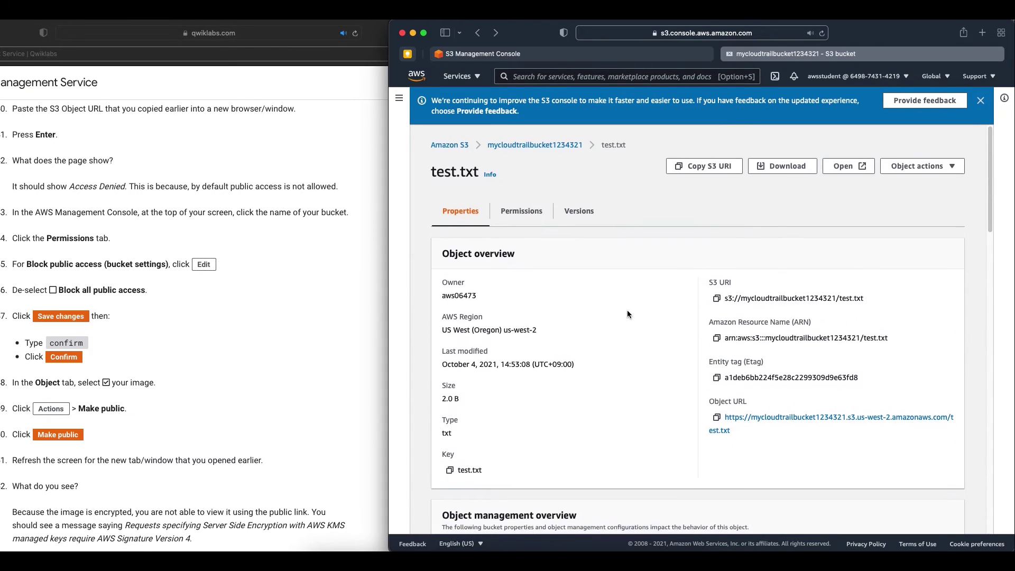
click(518, 211)
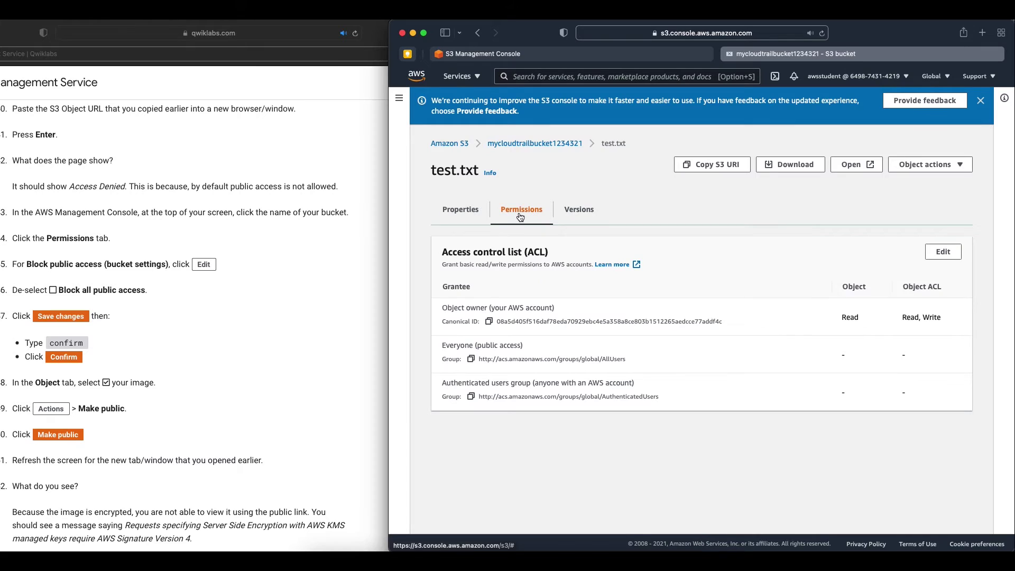
click(946, 253)
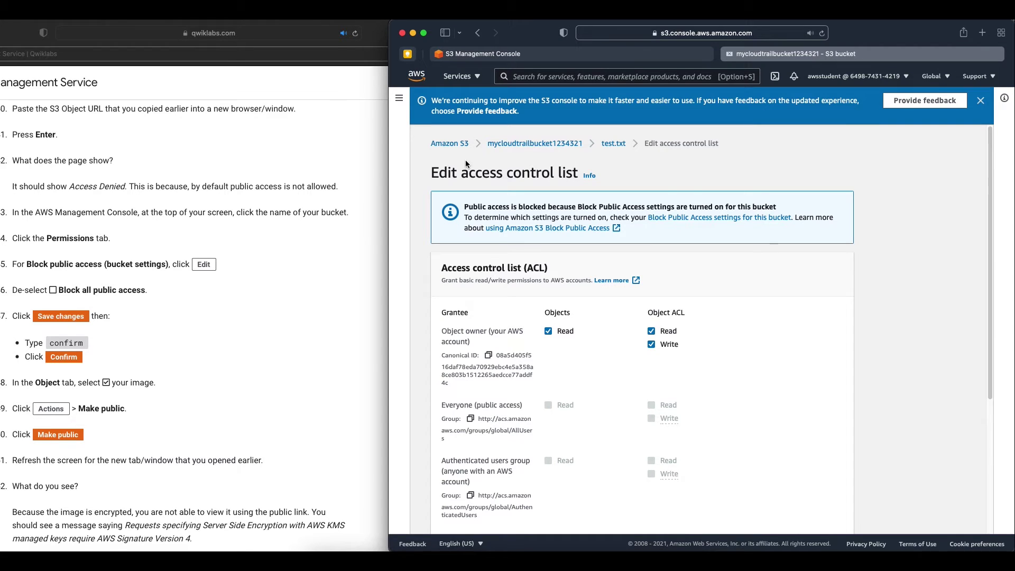
- Turn off Block all public access in the permissions of mycloudtrailbucket1234321, and save by entering "confirm"
click(509, 146)
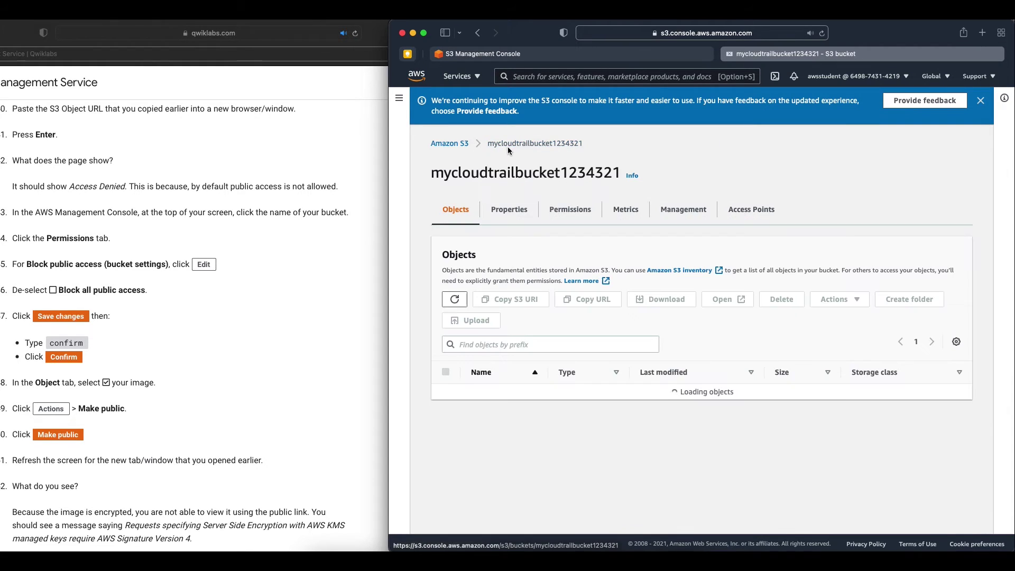
click(559, 209)
scroll(540, 310, down, 5)
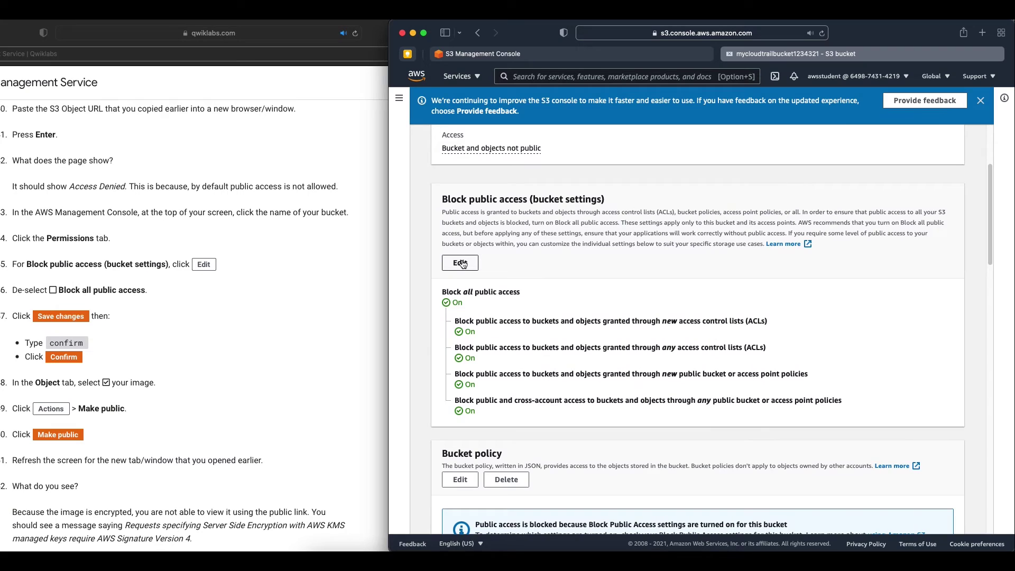
click(461, 263)
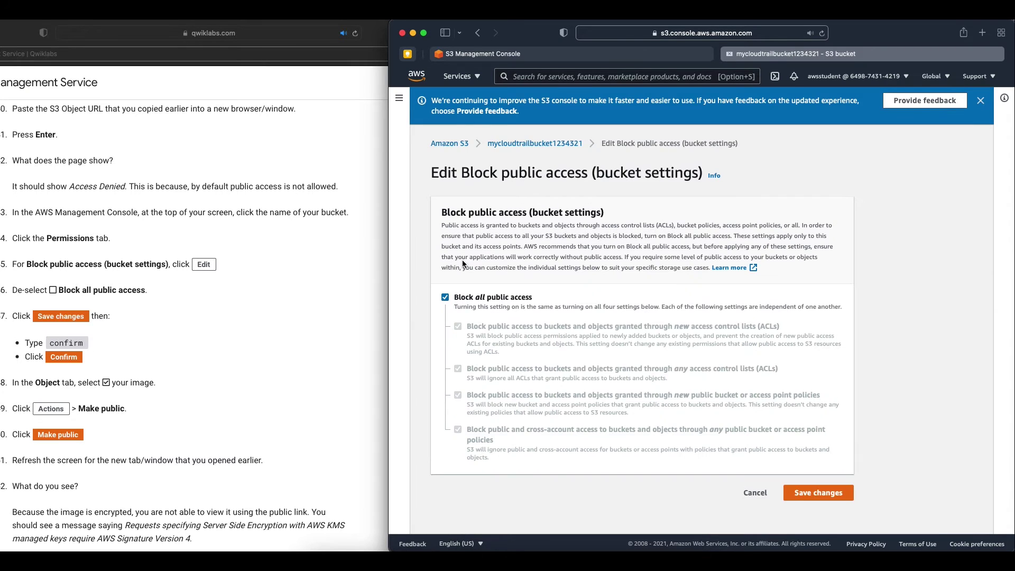
click(445, 298)
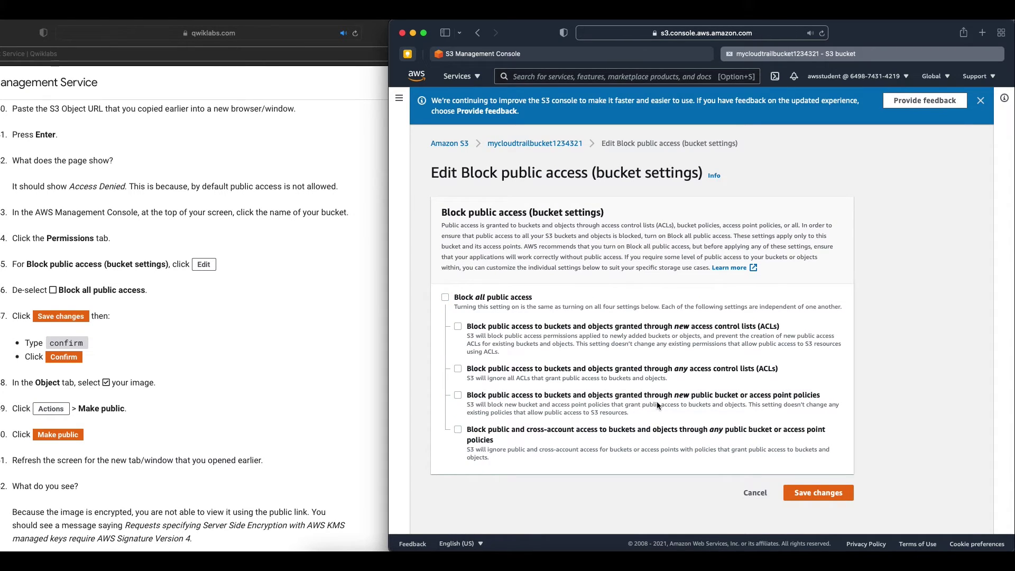
click(825, 499)
click(790, 349)
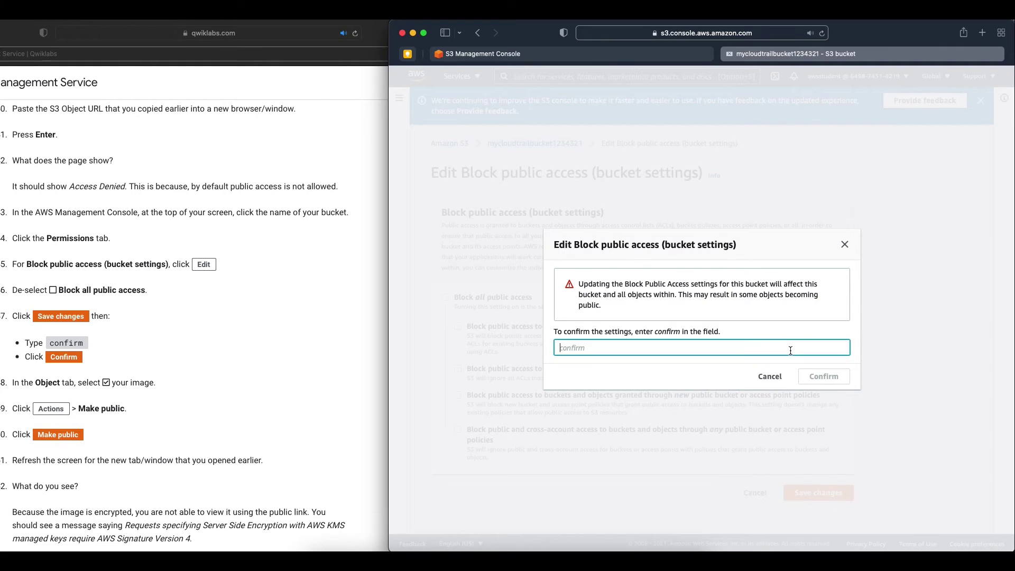
text(confirm)
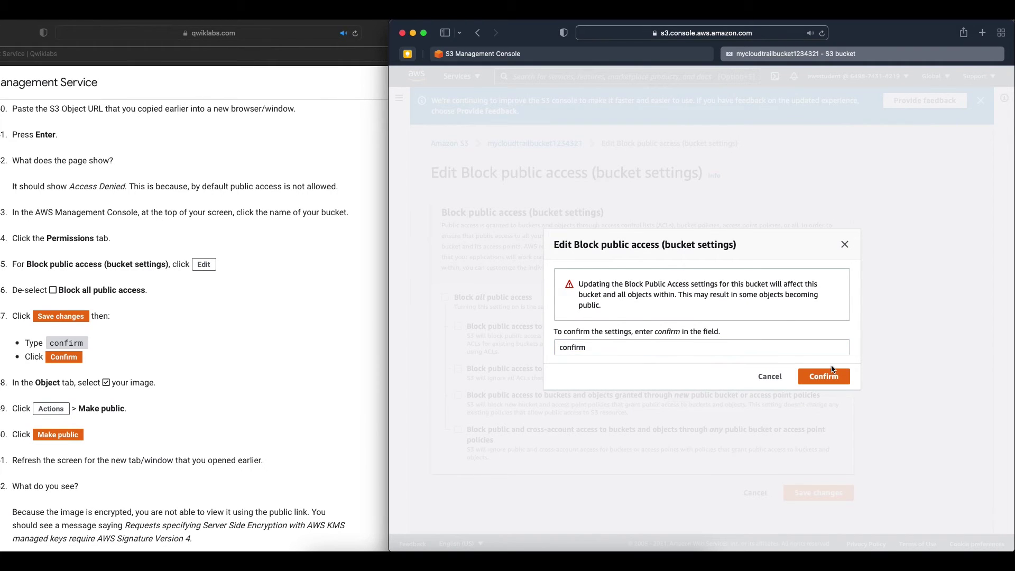
click(832, 371)
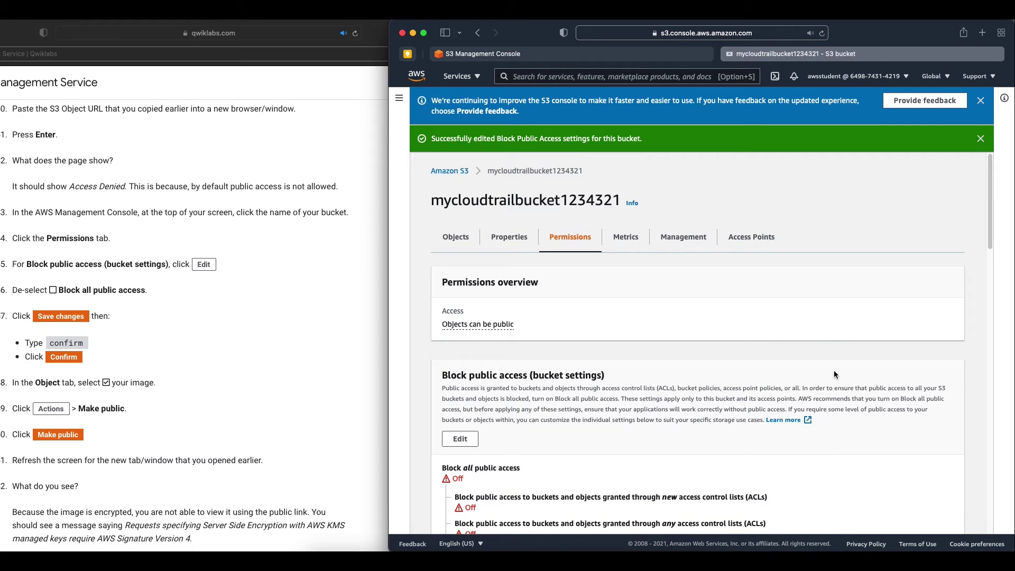
- Make test.txt public from the bucket's object list and close the status page
scroll(833, 370, down, 5)
scroll(953, 379, down, 10)
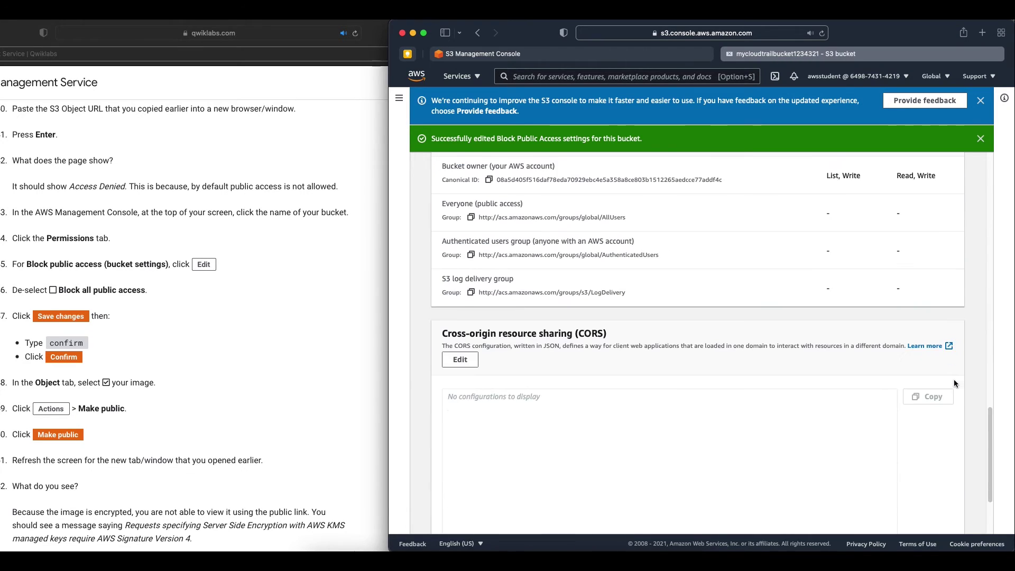
scroll(954, 380, down, 2)
scroll(954, 379, up, 15)
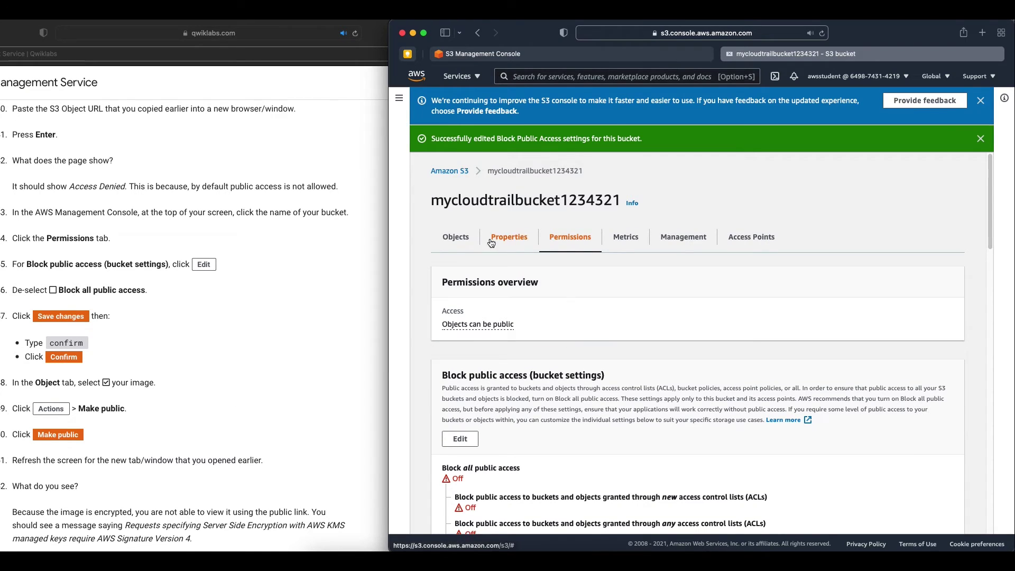
click(464, 238)
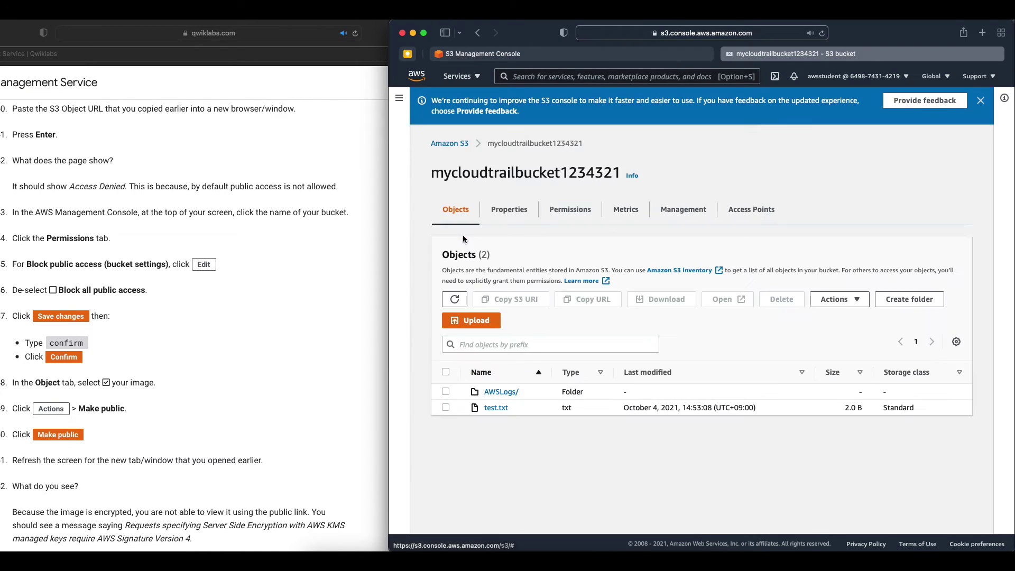
click(445, 408)
click(833, 300)
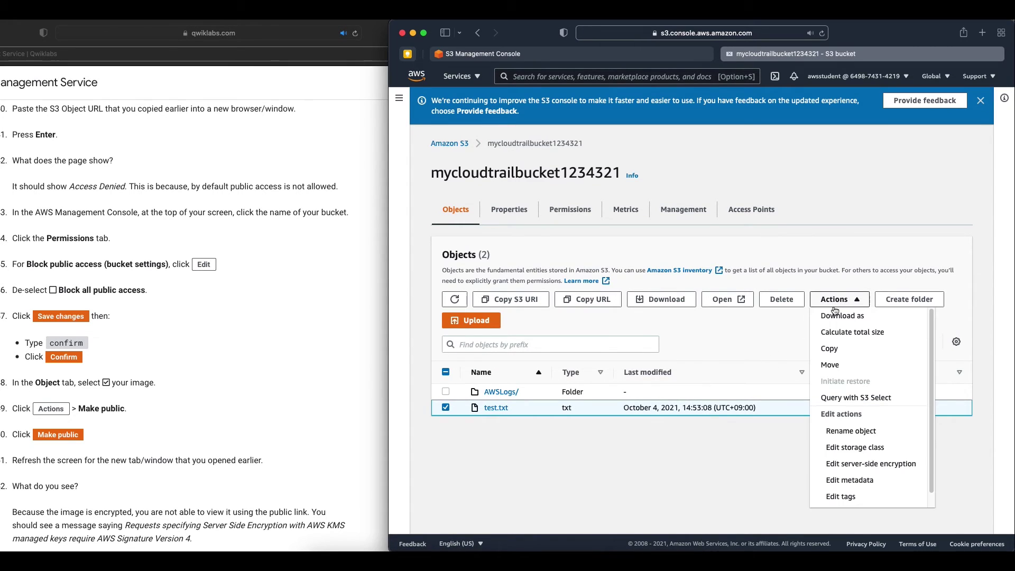
scroll(840, 334, down, 1)
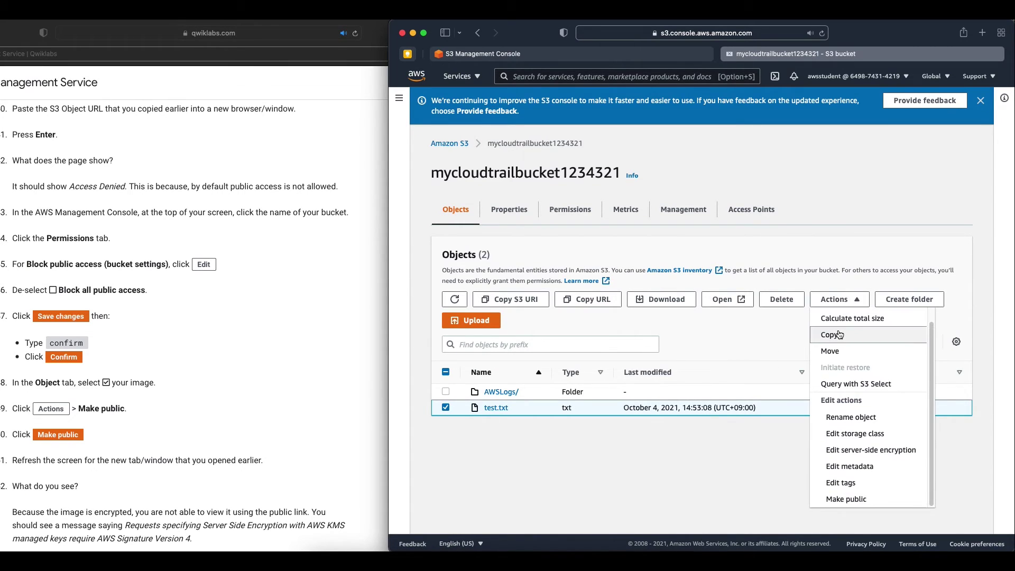
click(845, 500)
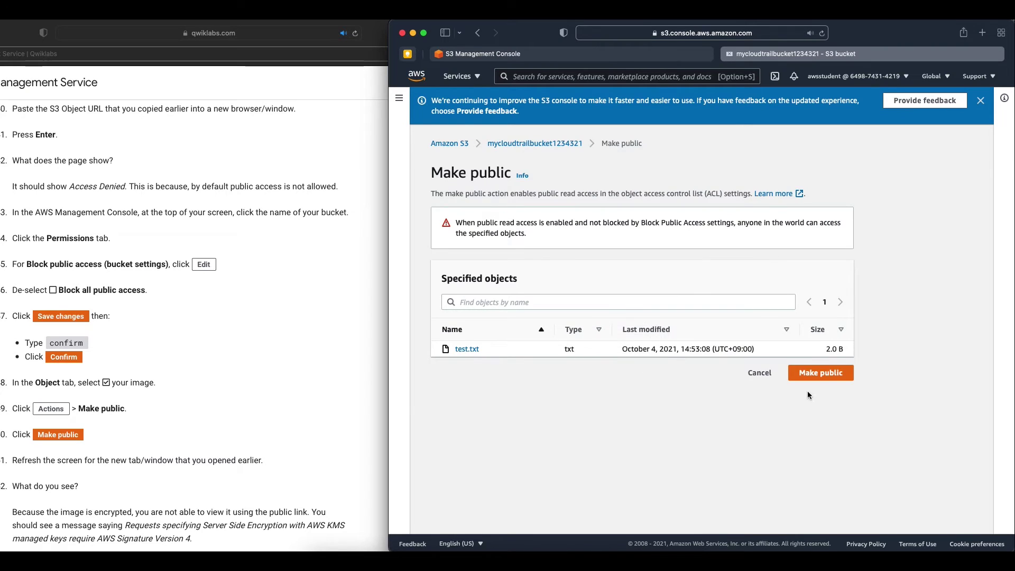
click(820, 374)
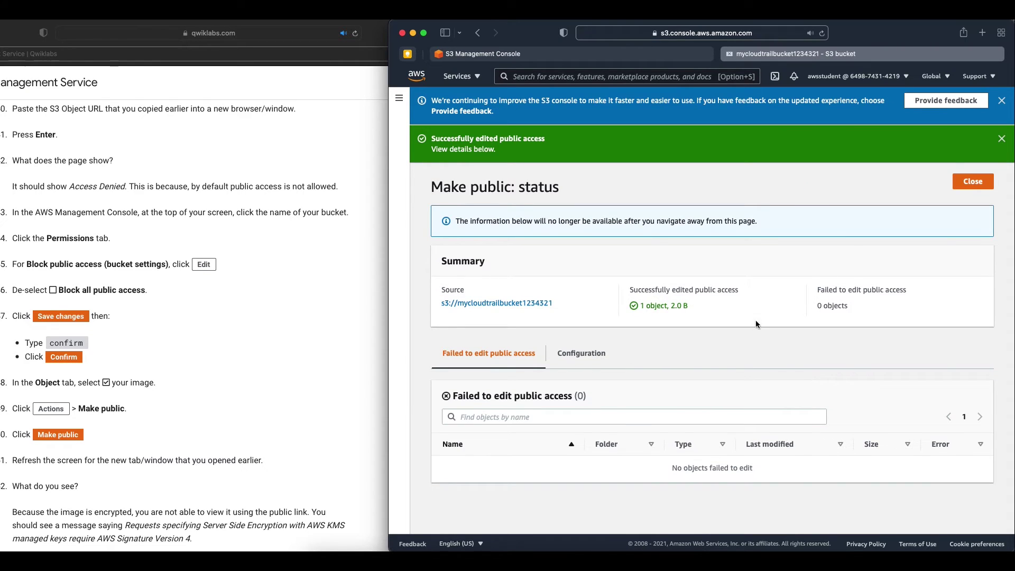
click(973, 182)
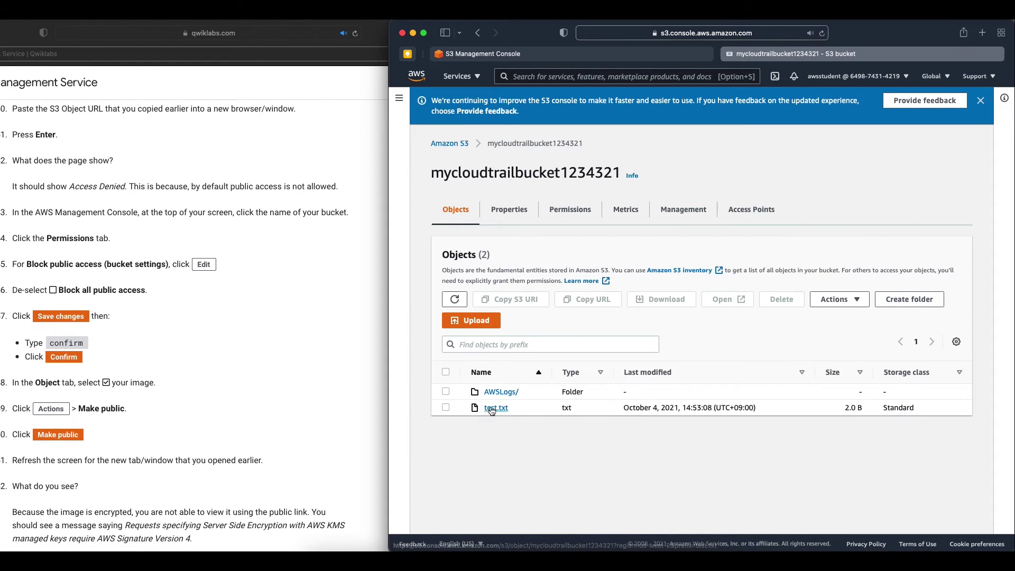
- Open the object URL of test.txt in a new tab to check public access, and close that tab
click(493, 407)
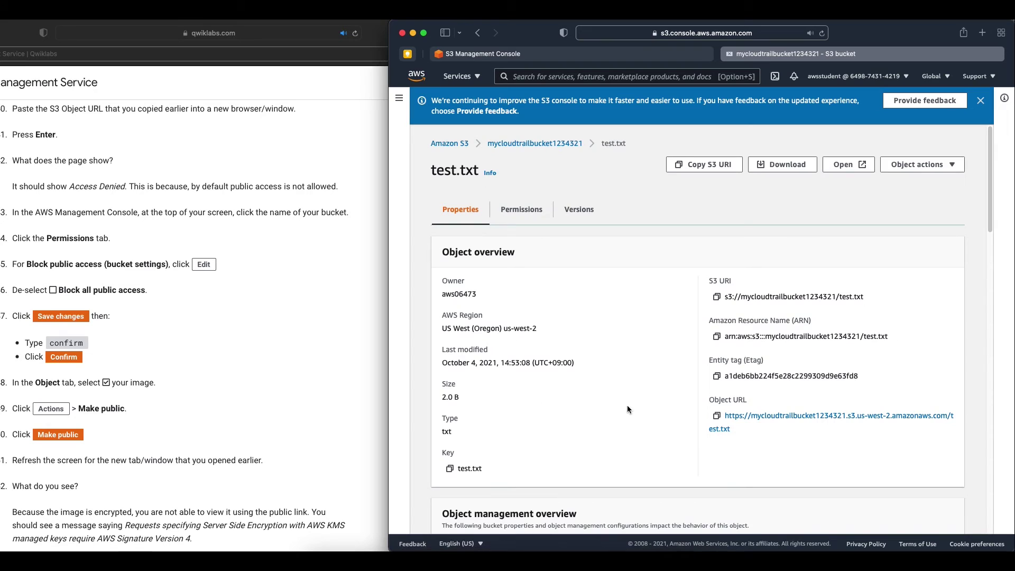
right_click(750, 420)
click(751, 420)
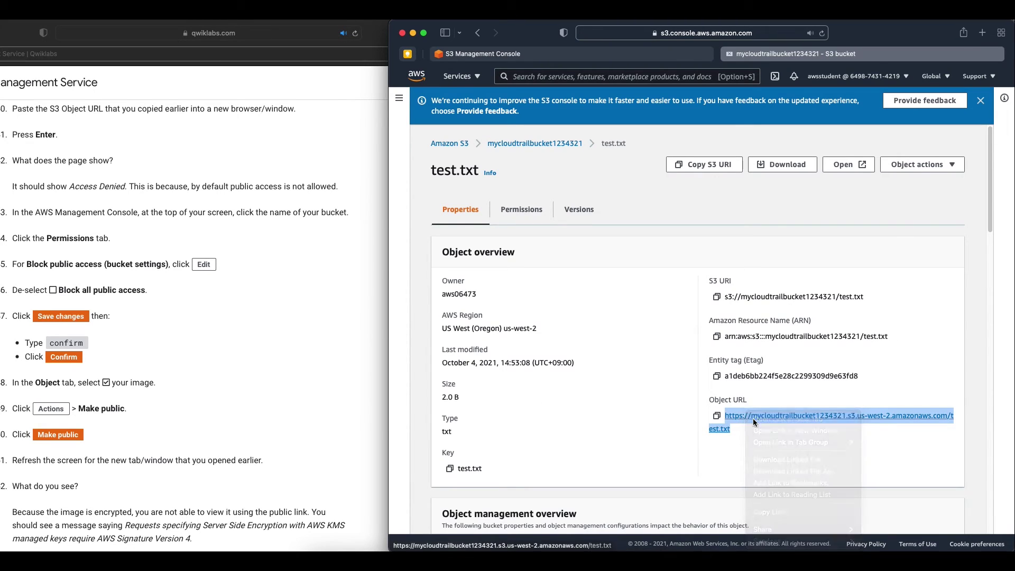
click(903, 57)
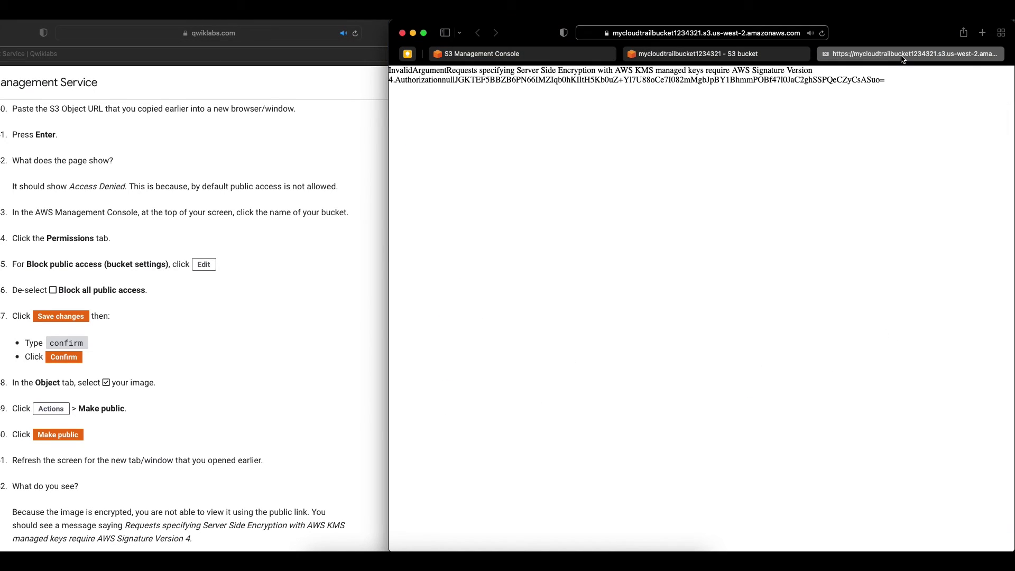
scroll(84, 331, down, 10)
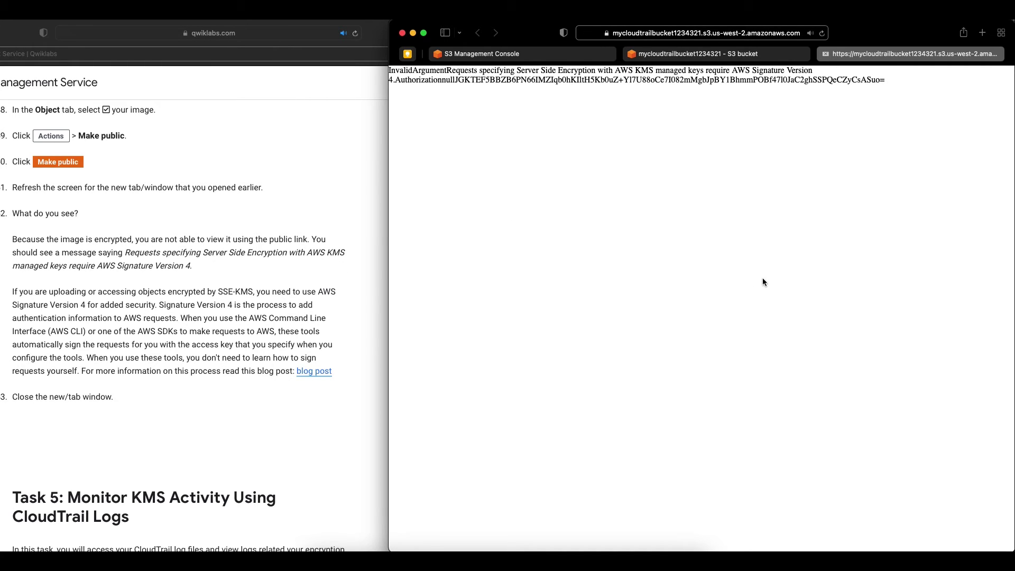
key(super+w)
- Go back to the list of S3 buckets and open the AWSLogs folder in mycloudtrailbucket1234321
scroll(227, 352, down, 7)
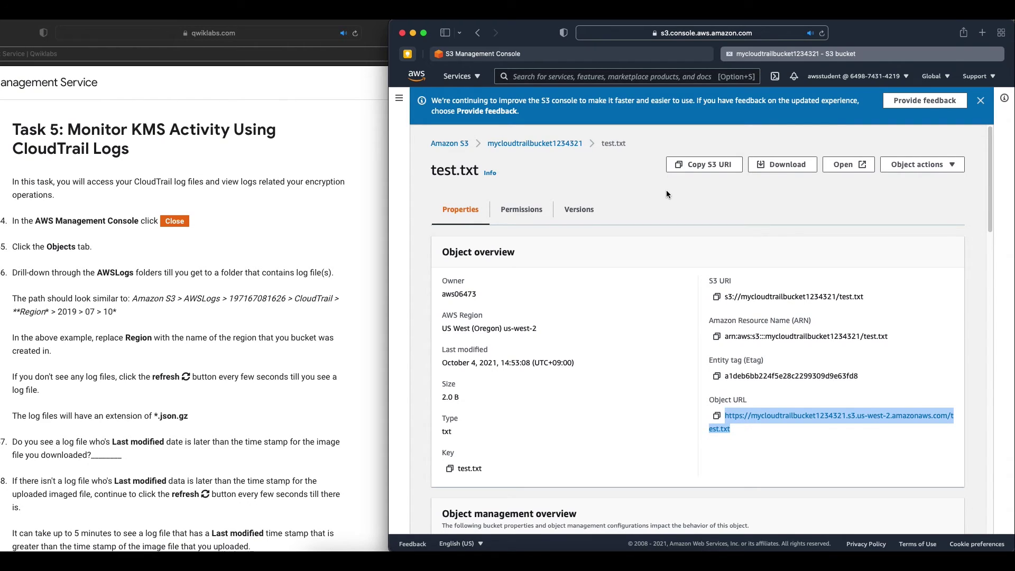
click(497, 144)
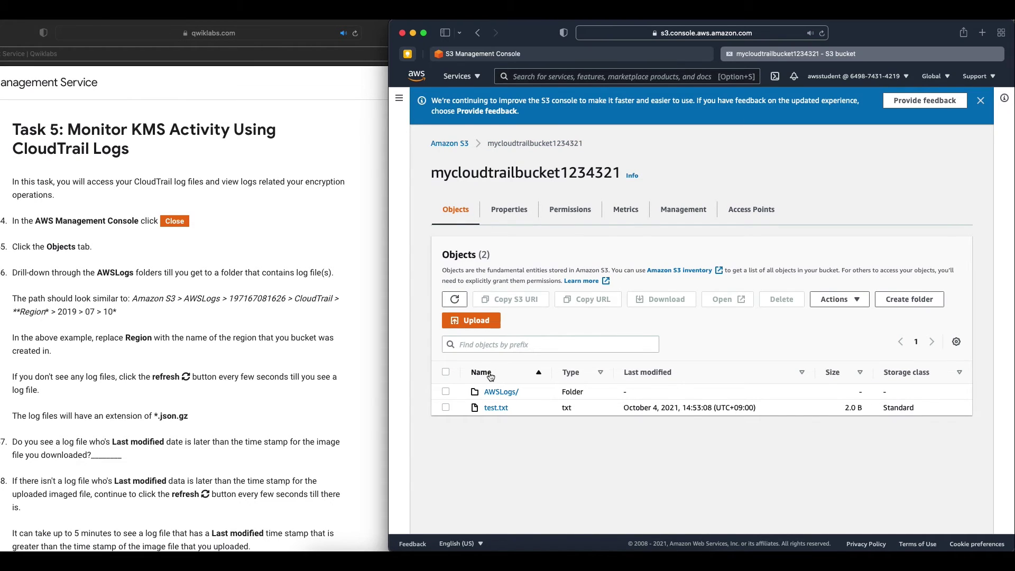
click(449, 144)
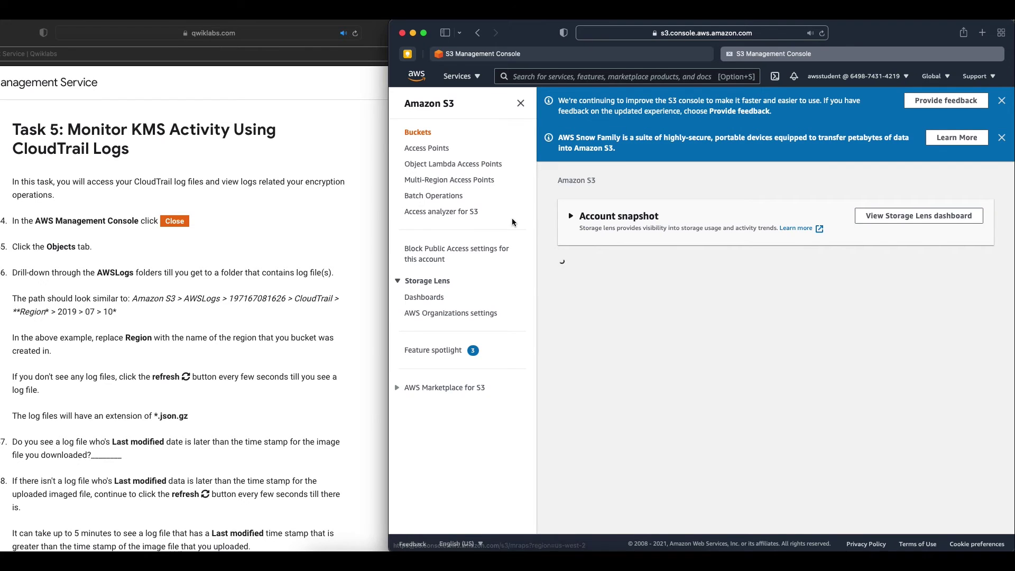
scroll(634, 395, down, 2)
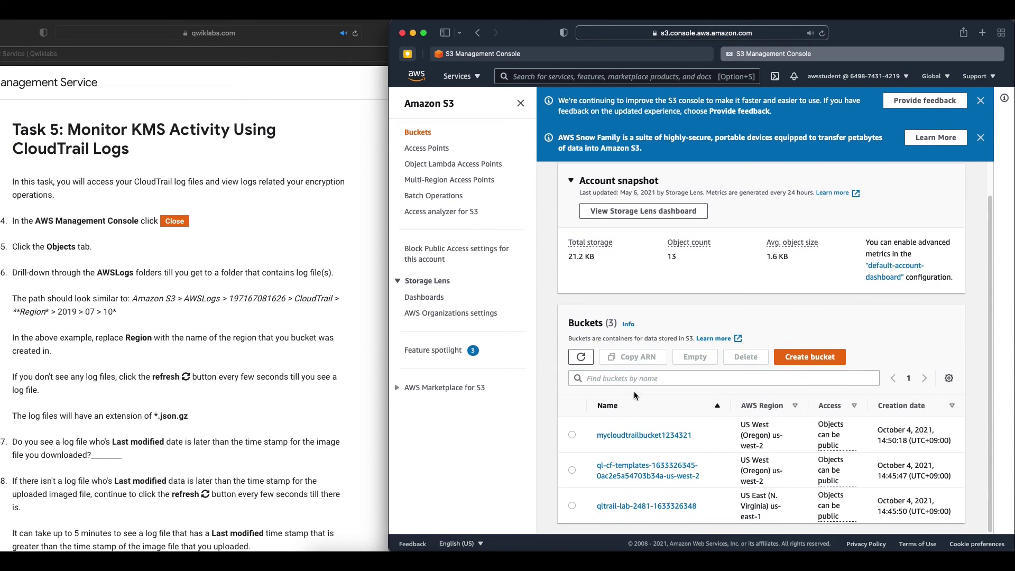
click(642, 436)
click(615, 411)
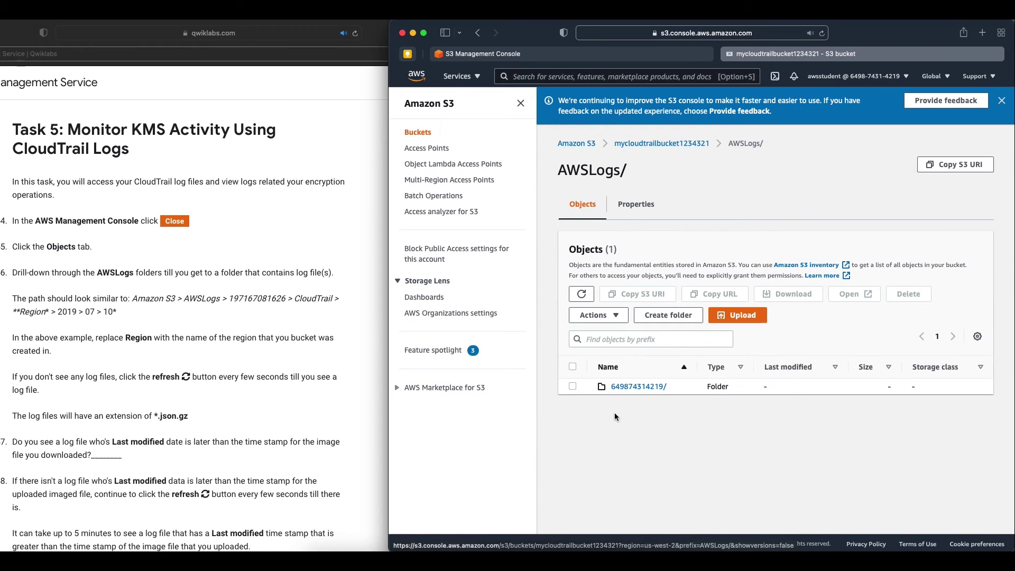
- Drill down through the account folder, CloudTrail, us-west-1, 2021 and 10 to the 04 folder
click(632, 389)
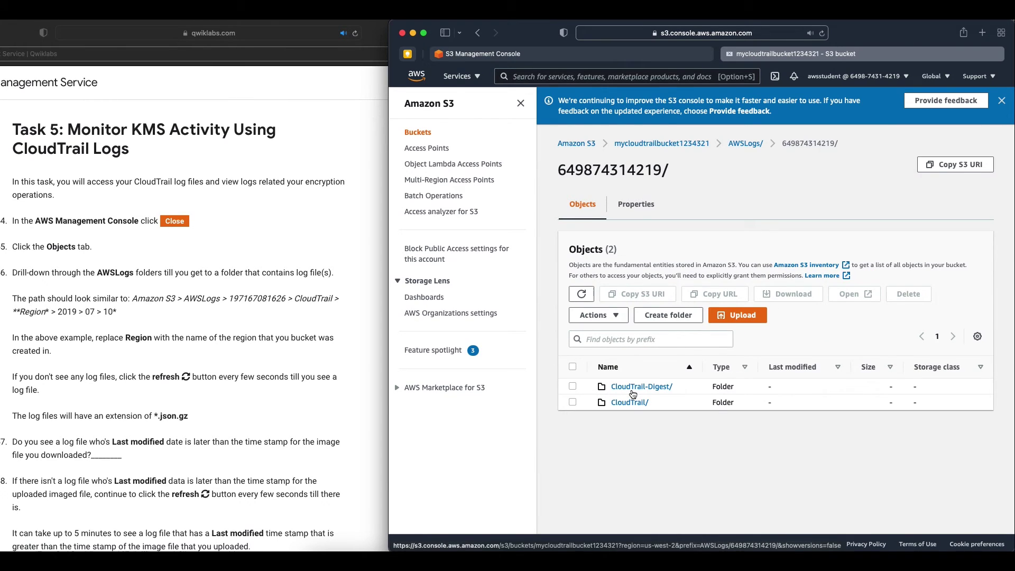
click(630, 403)
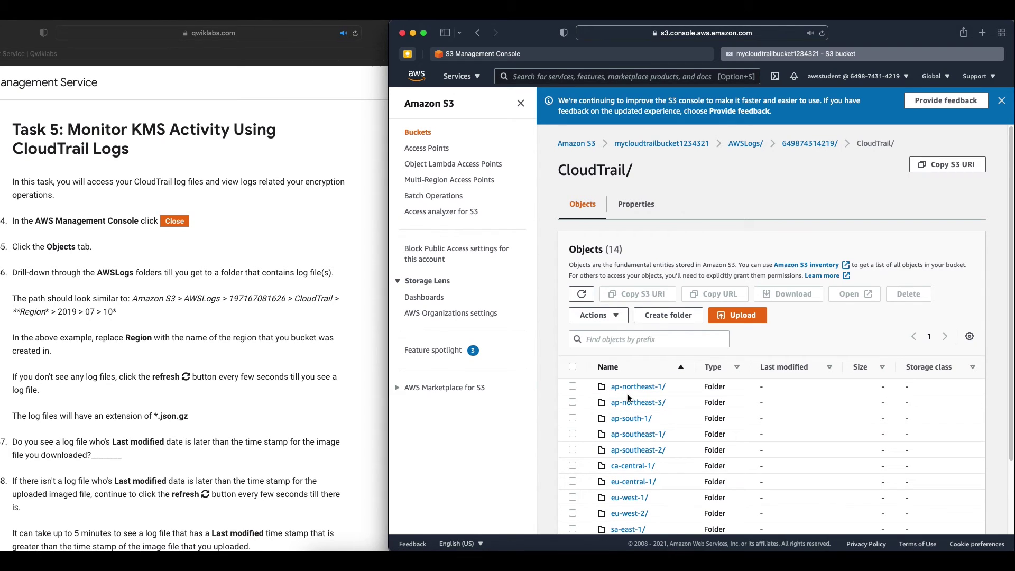
scroll(628, 398, down, 3)
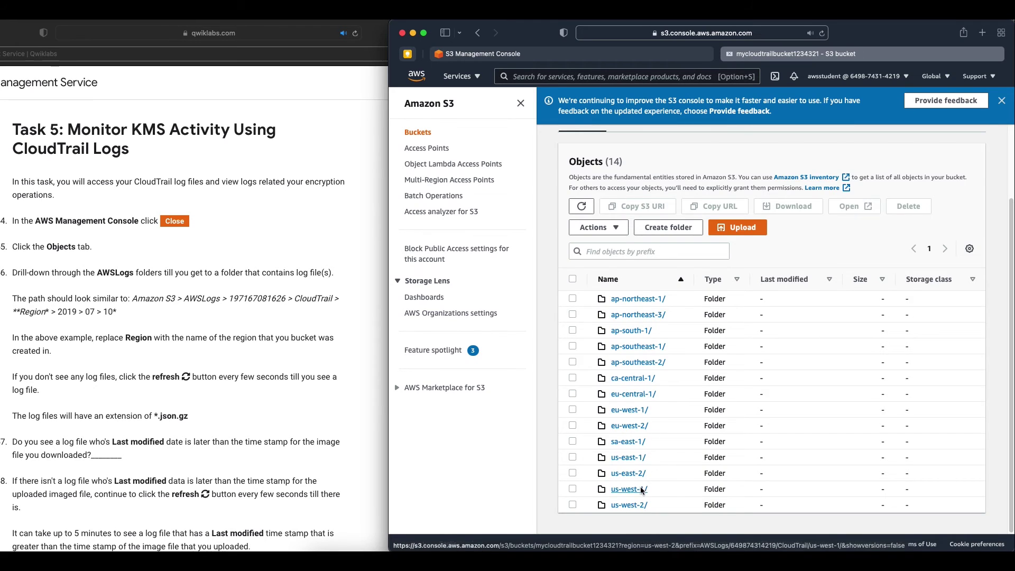
click(640, 489)
click(623, 387)
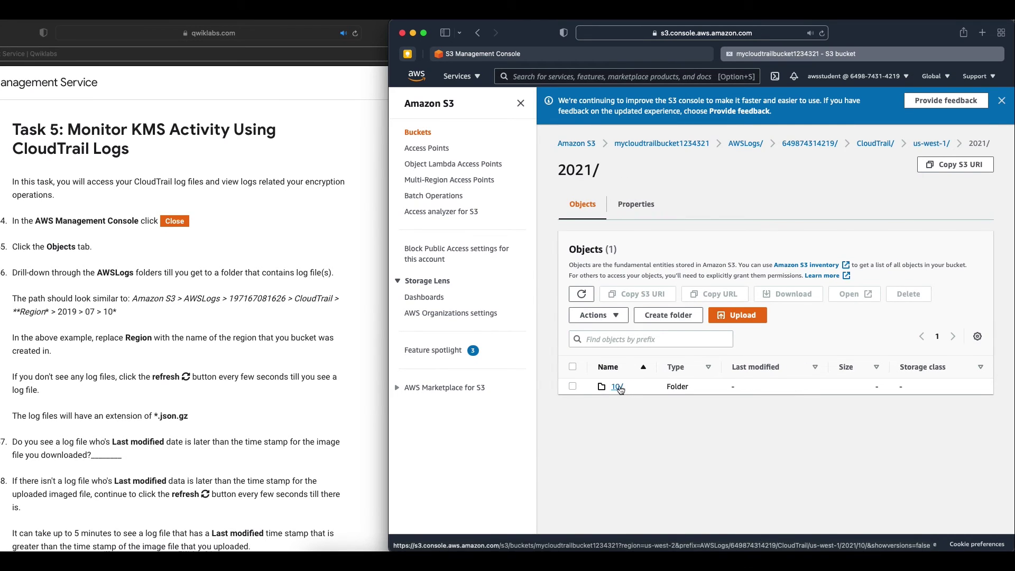
click(617, 387)
click(617, 397)
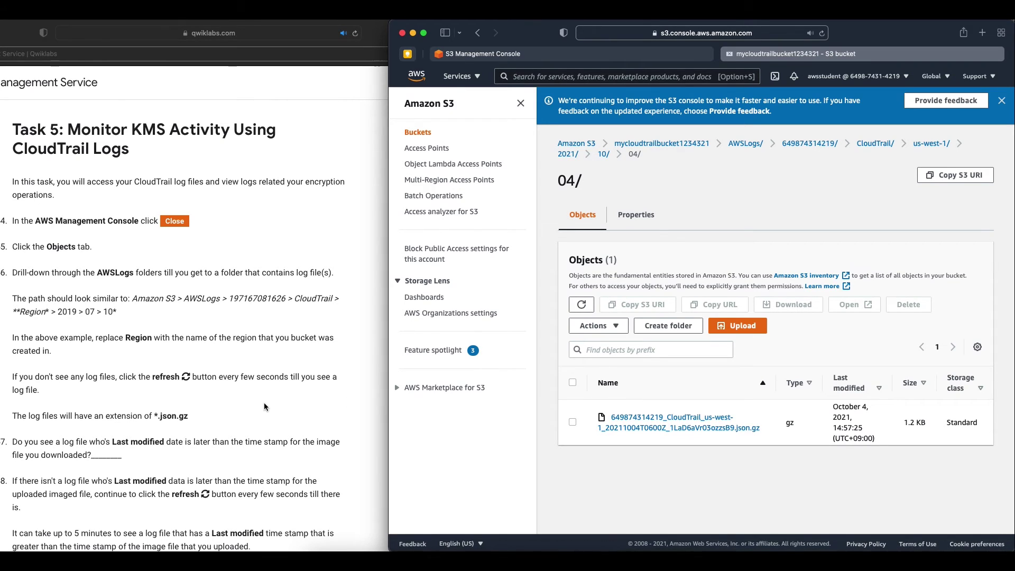
- Select the .json.gz CloudTrail log file in the 04 folder and open it in a new tab
scroll(264, 401, down, 1)
scroll(265, 406, down, 5)
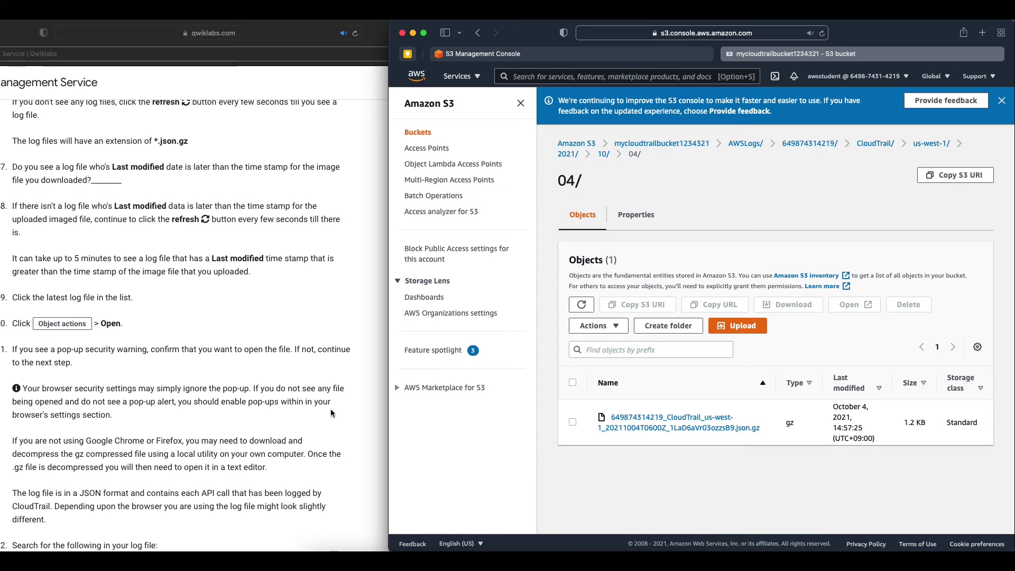
click(573, 423)
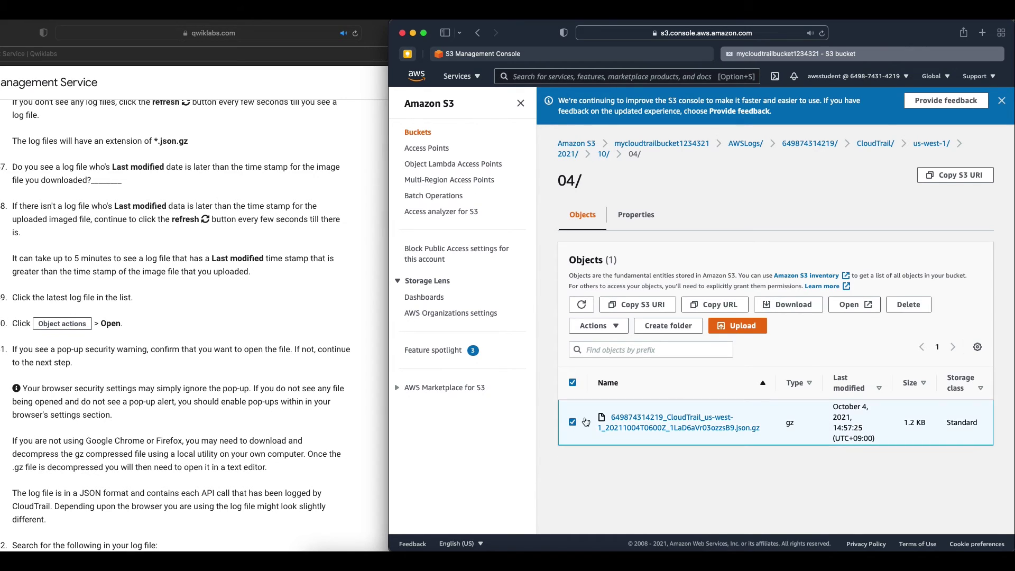
click(853, 305)
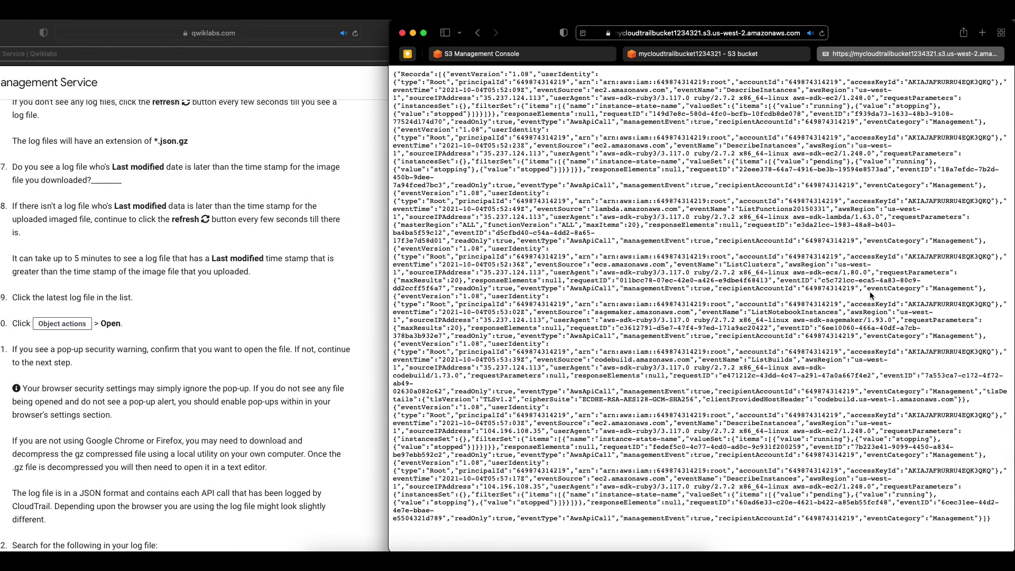
- Search the log file for "keyid", step through the matches, and search it for "enc"
scroll(199, 349, down, 5)
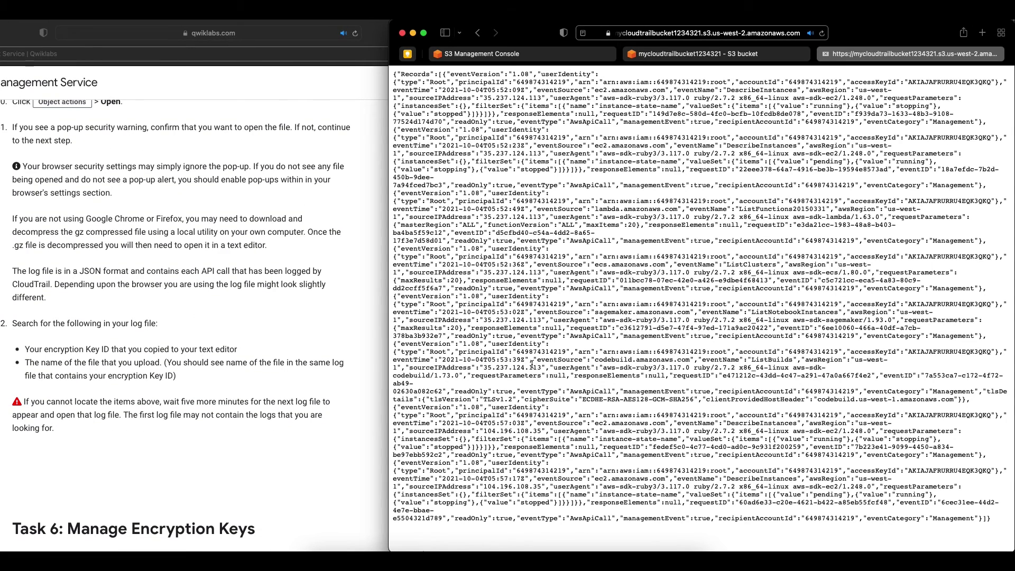
key(super+f)
text(key)
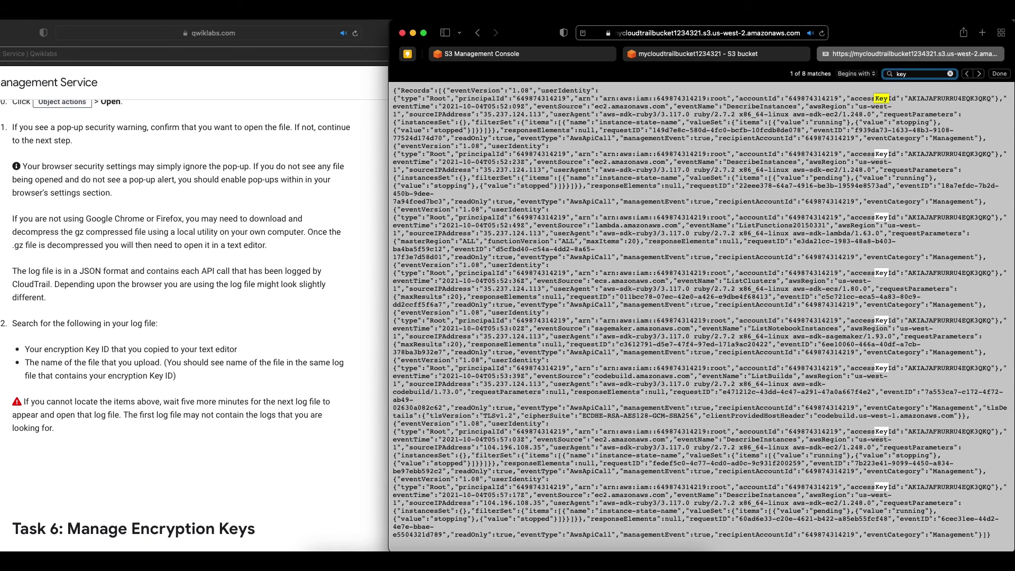
text(id)
key(Return)
key(Return)
key(Return)
key(Return)
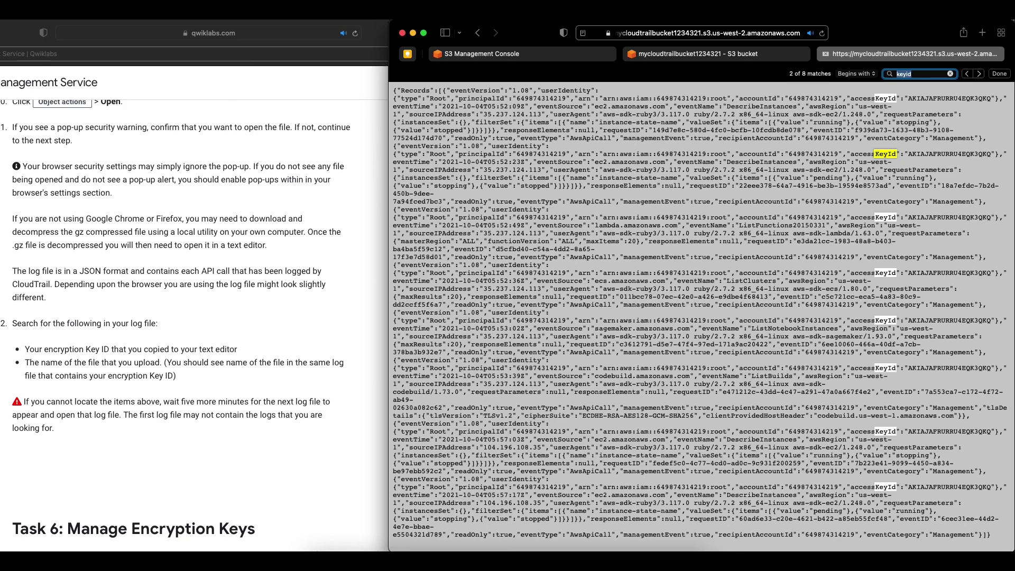
key(Return)
key(Return)
key(Return)
key(Return)
text(enc)
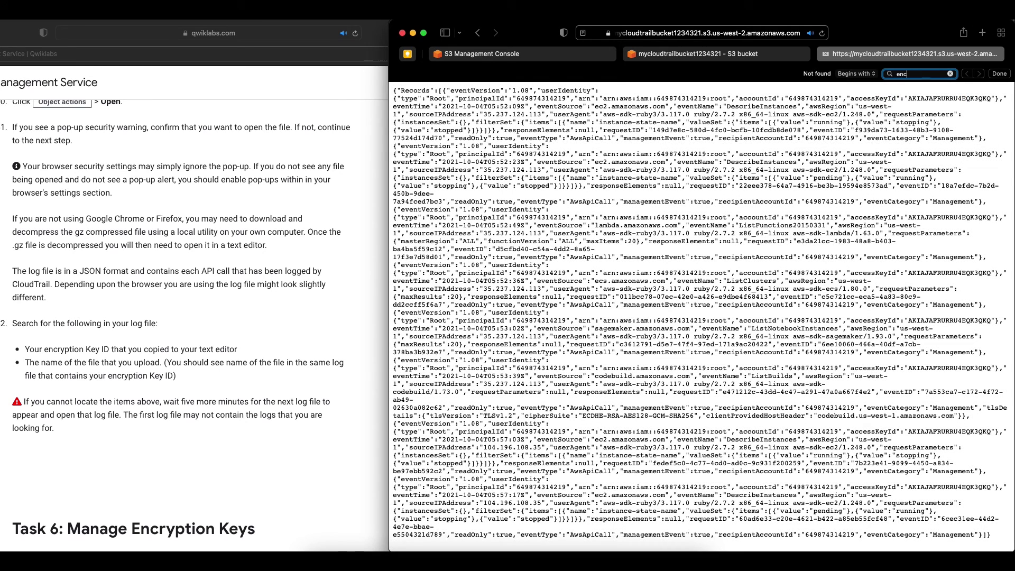
key(Escape)
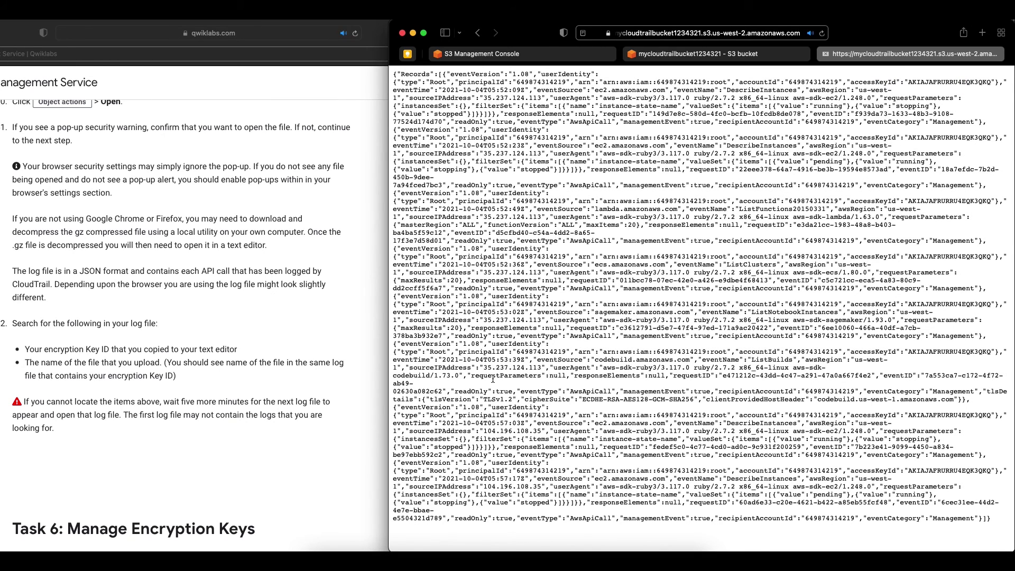
- Close the log file's tab and refresh the object list of the 04 folder to check for newer logs
click(288, 415)
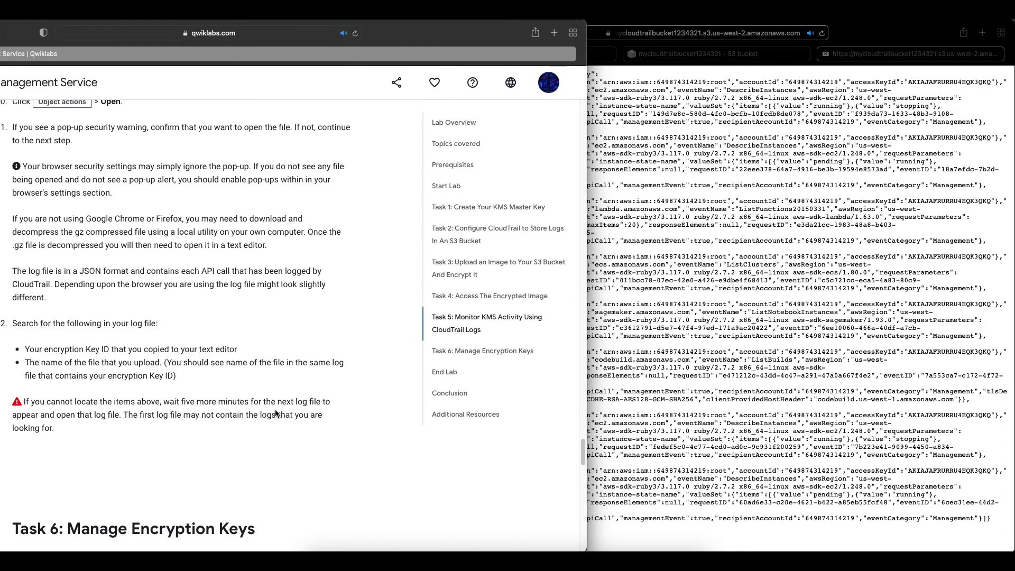
click(703, 415)
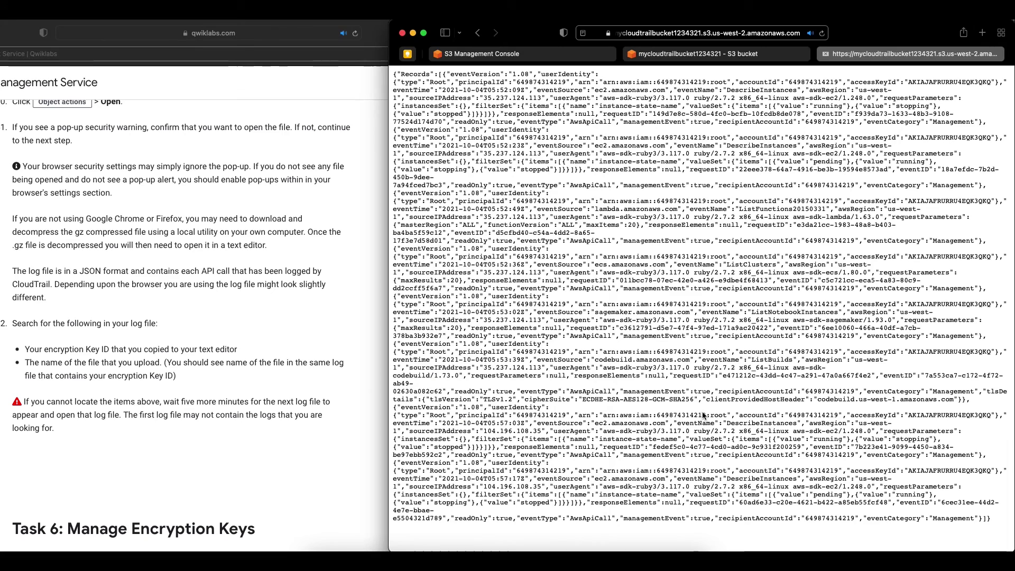
click(827, 54)
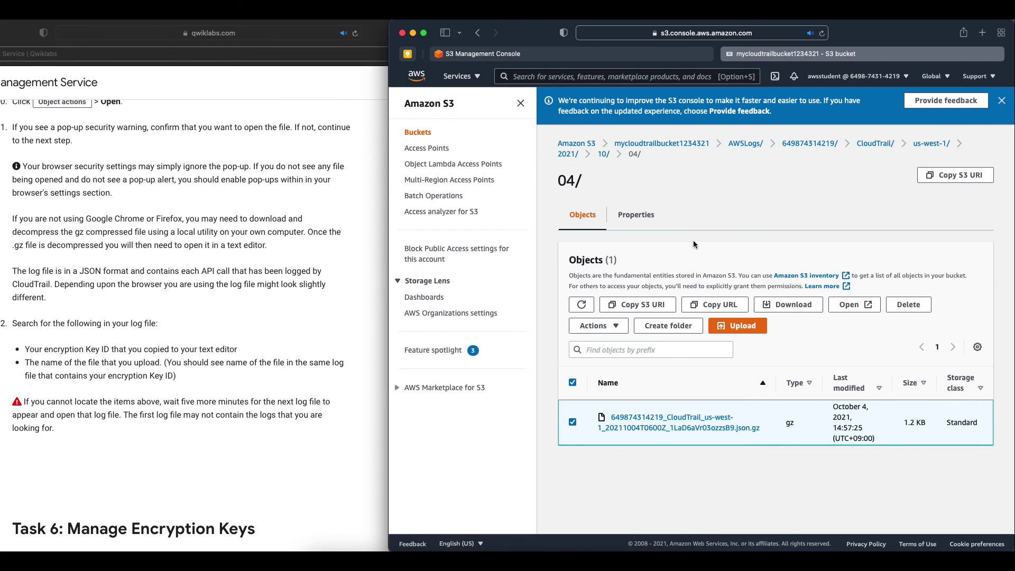
click(589, 306)
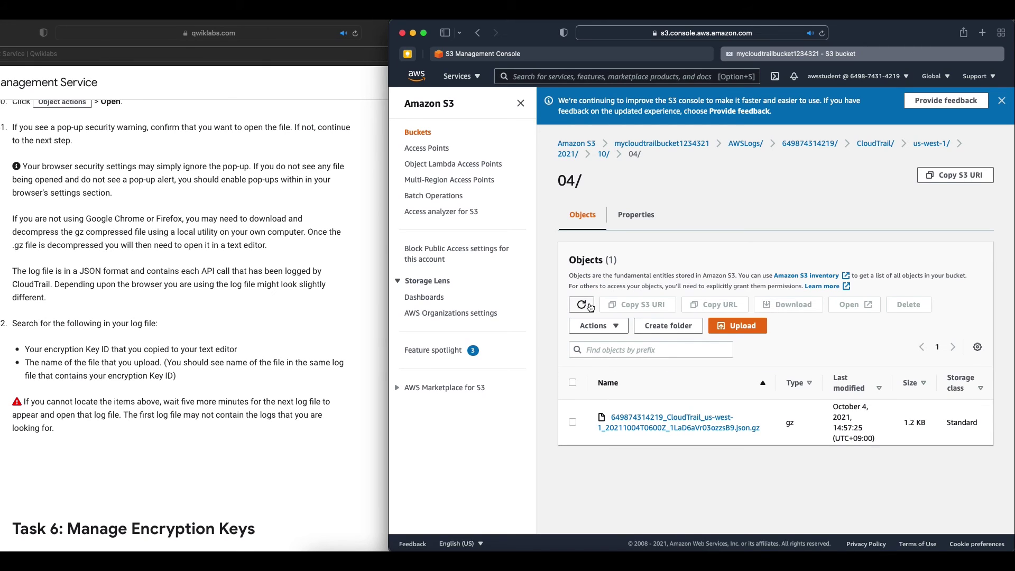
click(590, 305)
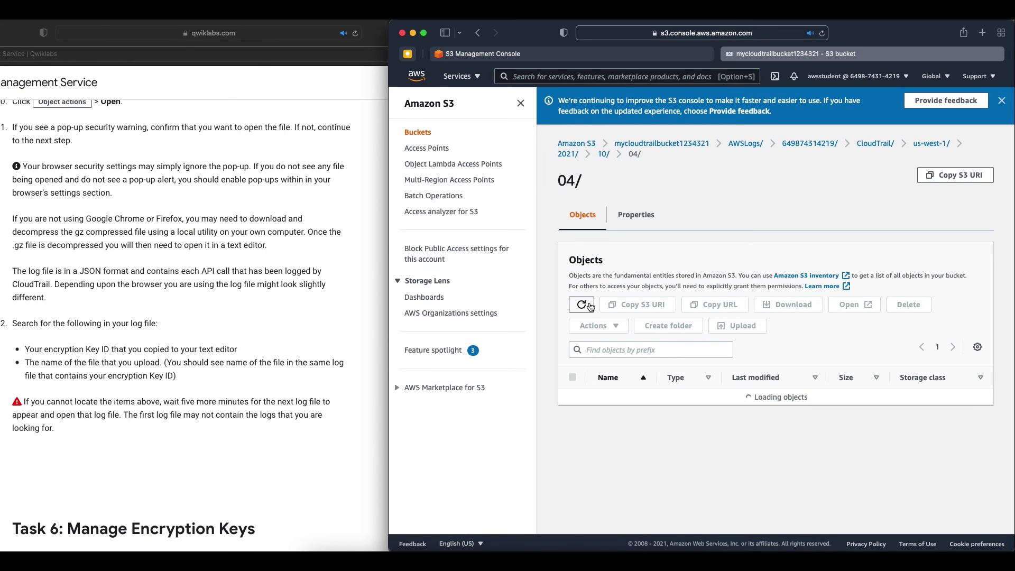
- Search the services for "key ma", open Key Management Service, and show the customer managed keys
scroll(212, 386, down, 7)
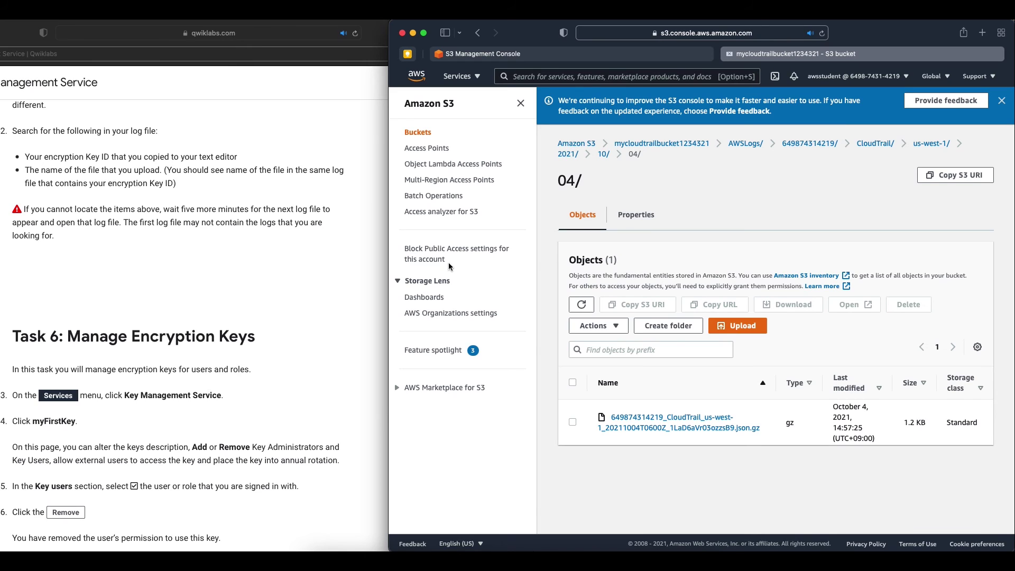
click(668, 74)
text(key ma)
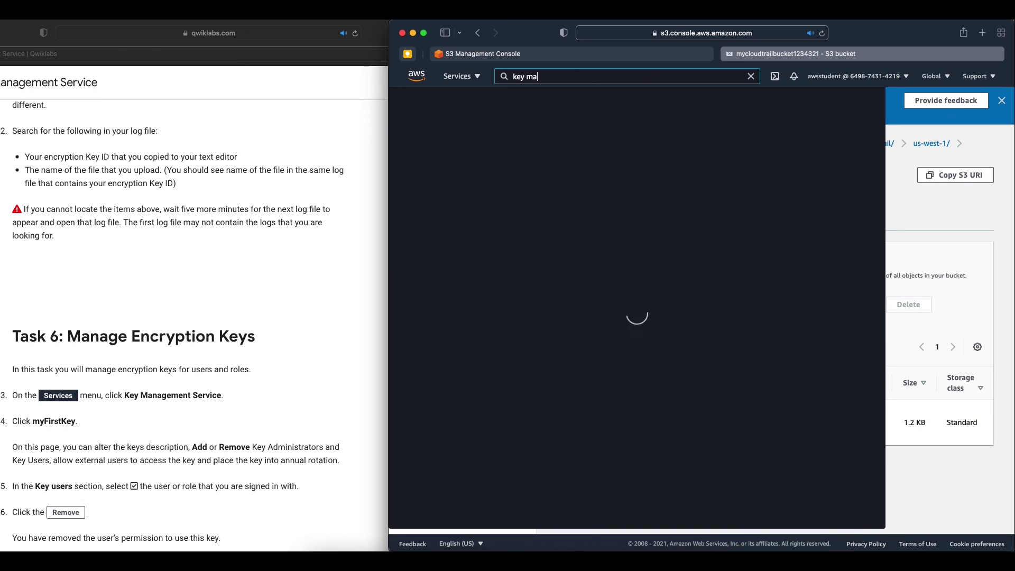
click(627, 204)
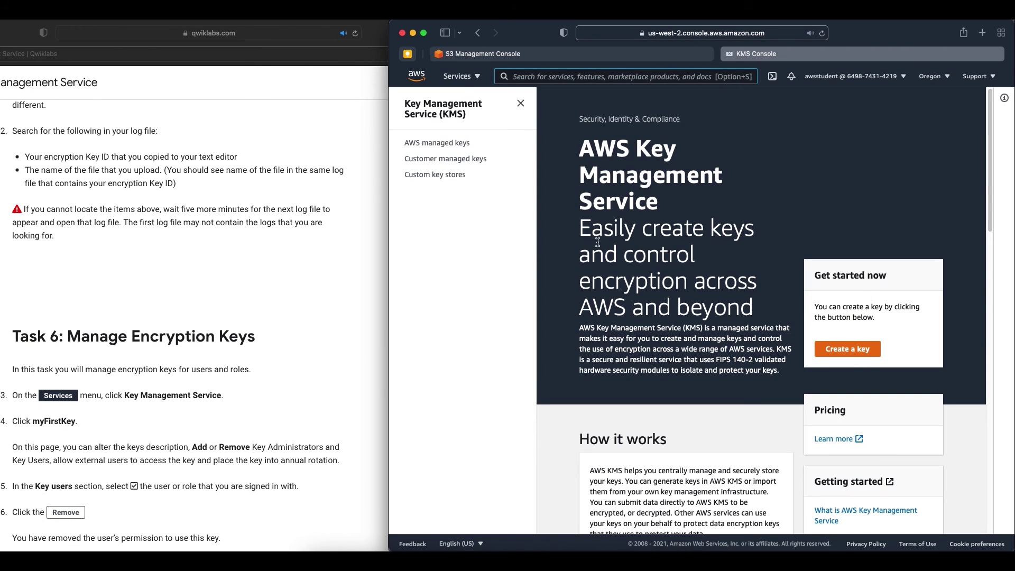
click(435, 144)
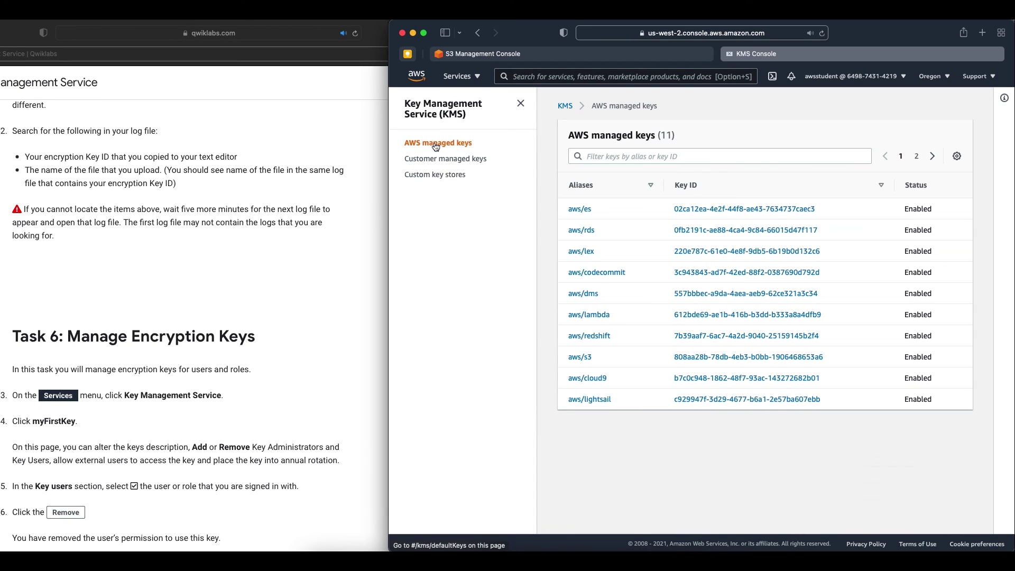
click(434, 161)
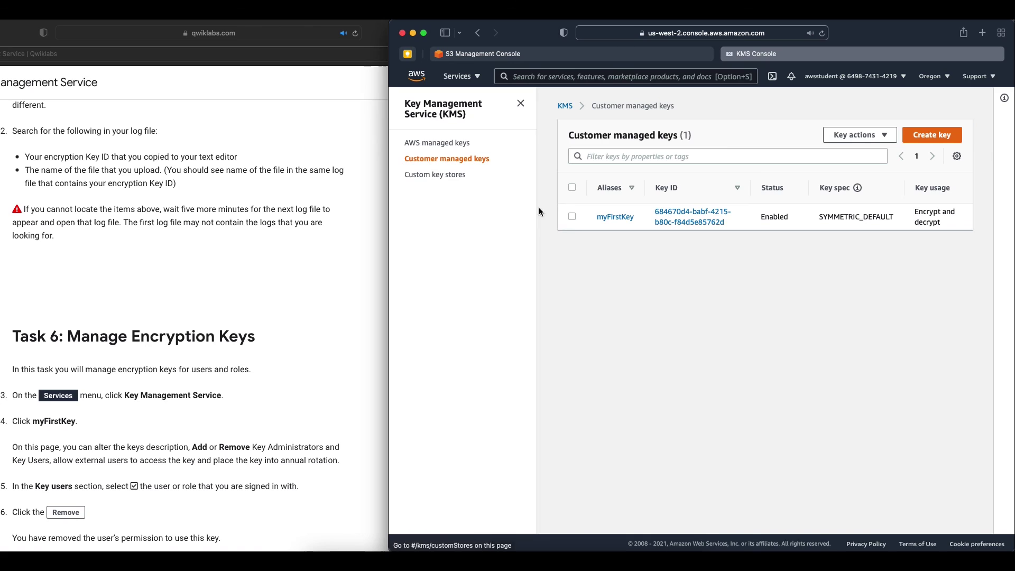
- Open the details of myFirstKey and review its available key actions, key administrators and key users
click(573, 217)
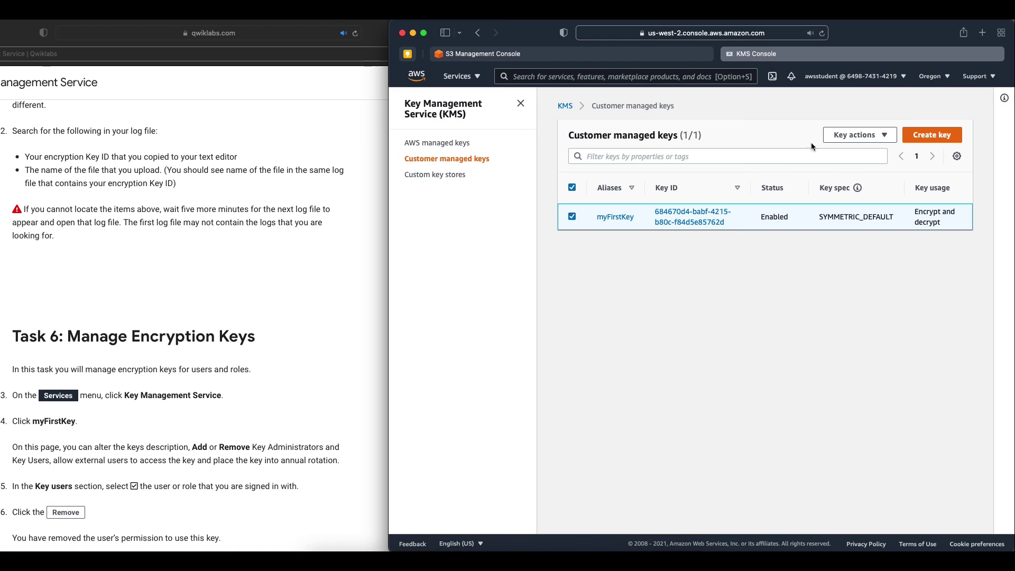
click(843, 140)
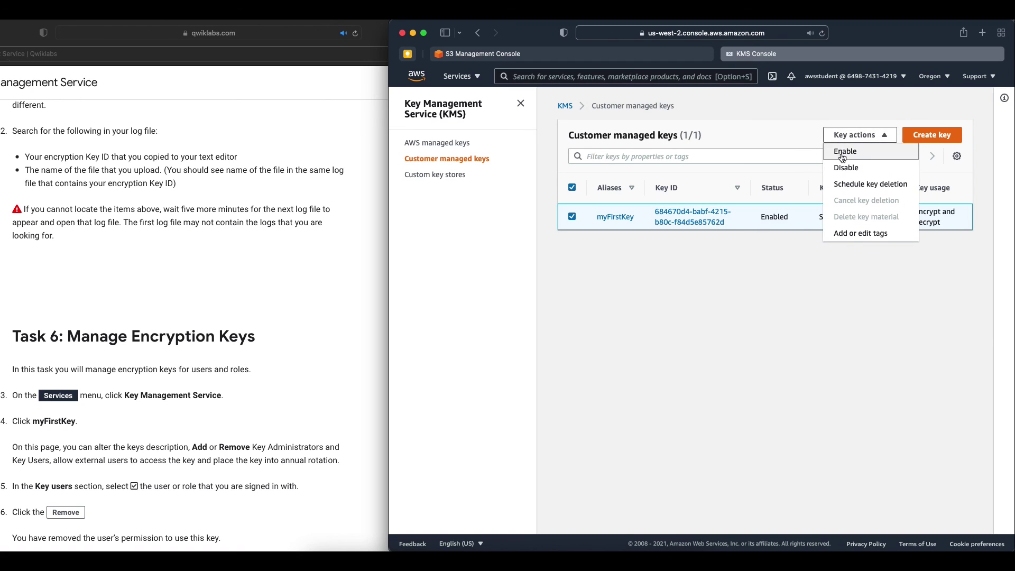
click(625, 217)
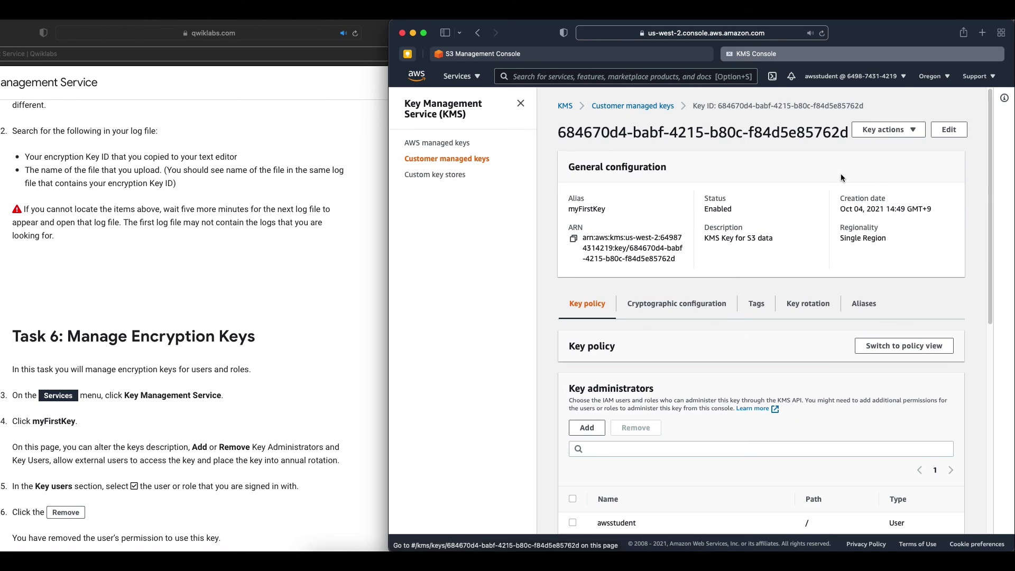
click(891, 134)
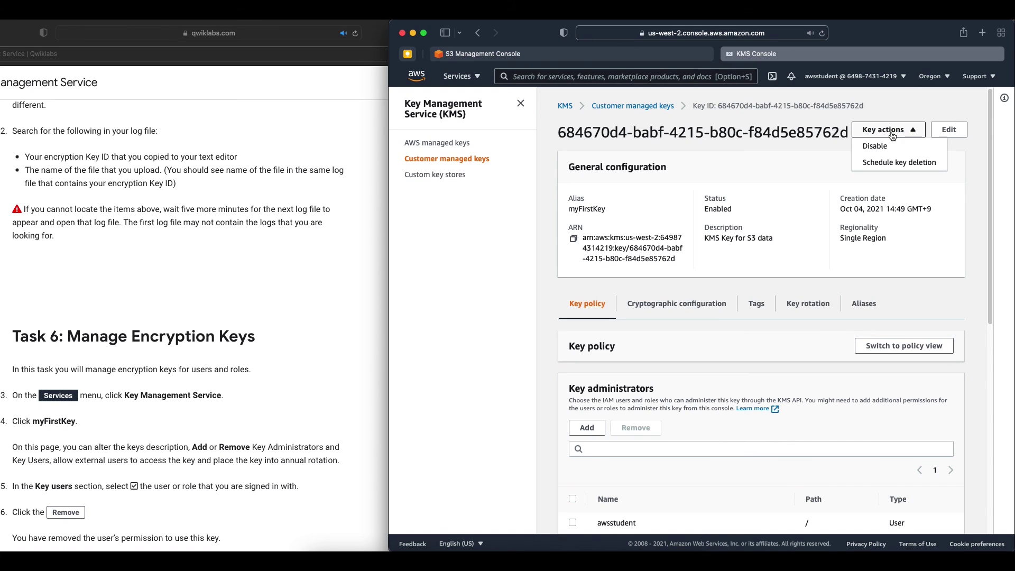
click(741, 218)
scroll(740, 218, down, 5)
scroll(741, 220, down, 2)
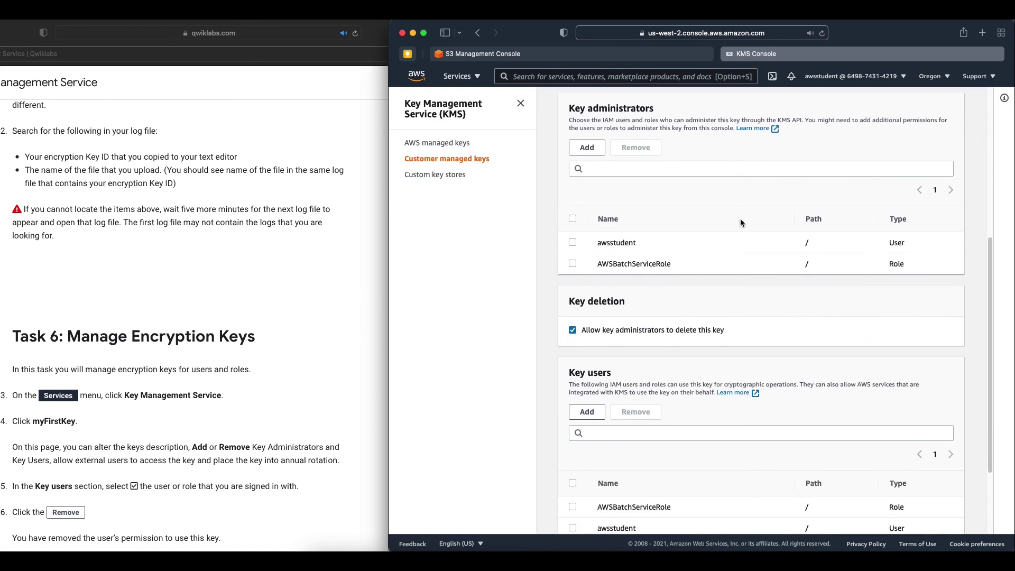
- Try to remove all key administrators of myFirstKey, and remove all of its key users
click(575, 220)
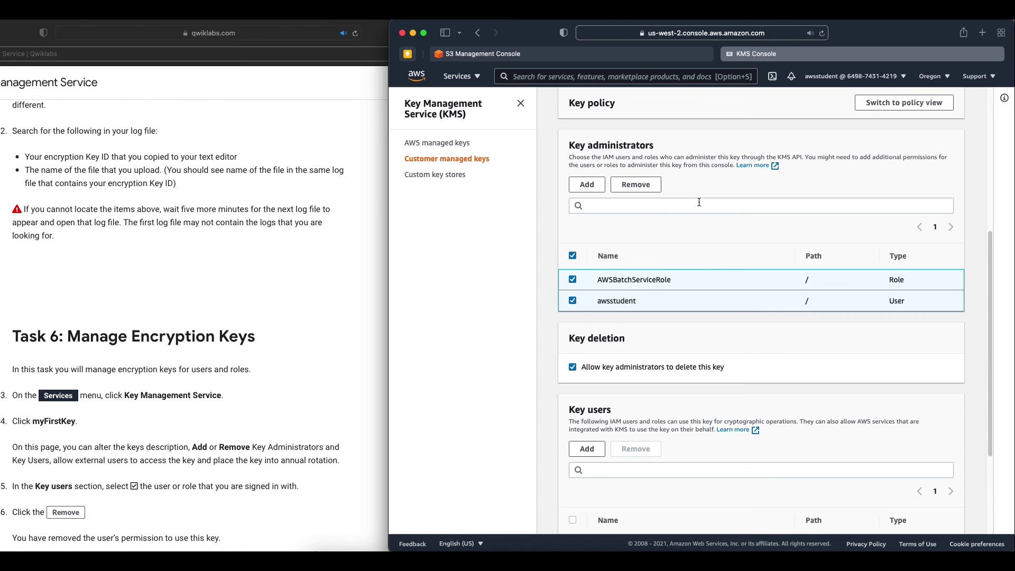
click(645, 183)
scroll(671, 241, down, 5)
click(572, 368)
scroll(572, 369, up, 5)
scroll(641, 415, down, 3)
click(641, 415)
- Add the first two listed IAM users or roles as key users of myFirstKey
scroll(641, 410, down, 3)
scroll(236, 405, down, 8)
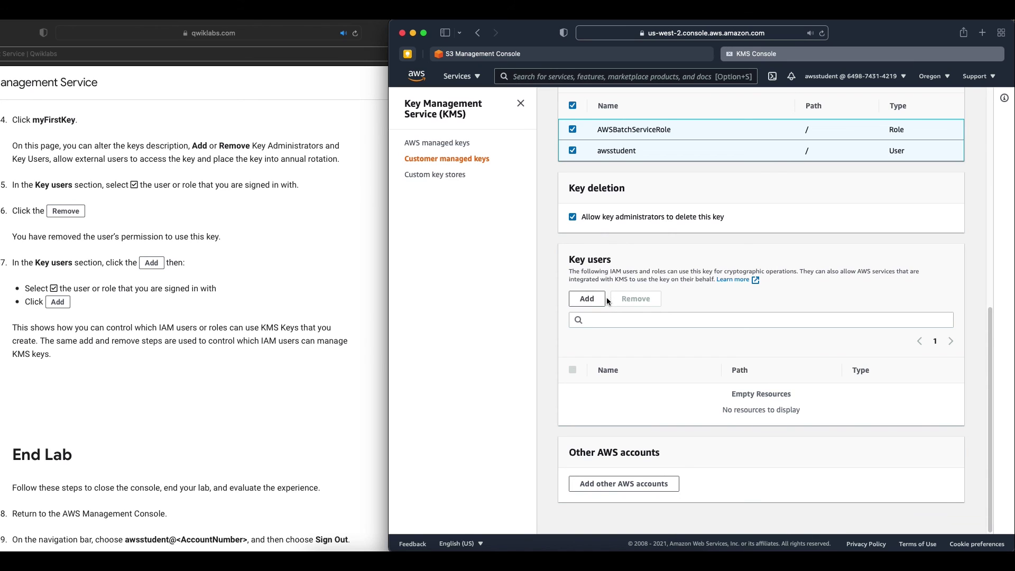
click(587, 298)
click(569, 250)
click(568, 272)
click(831, 488)
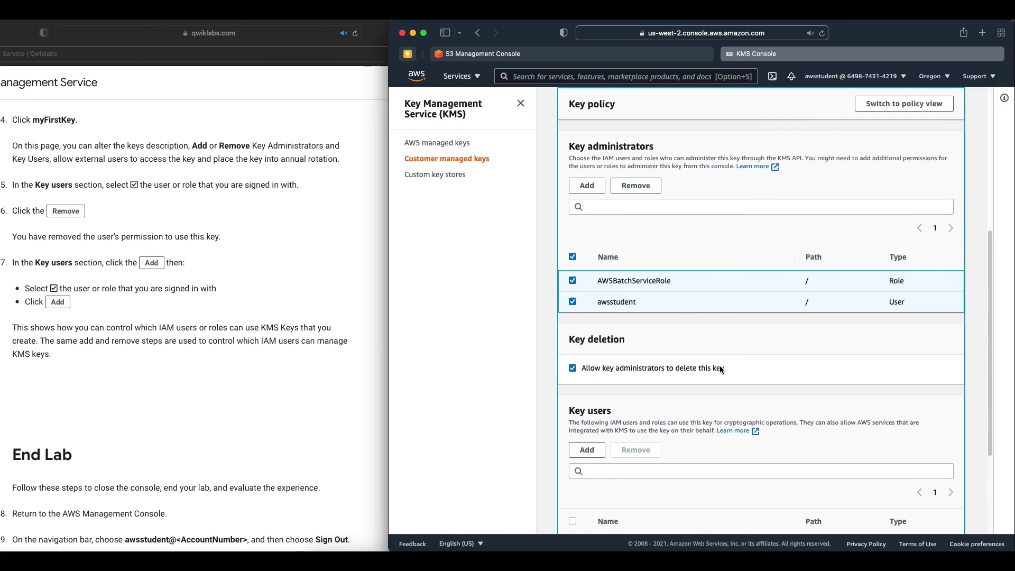
click(512, 376)
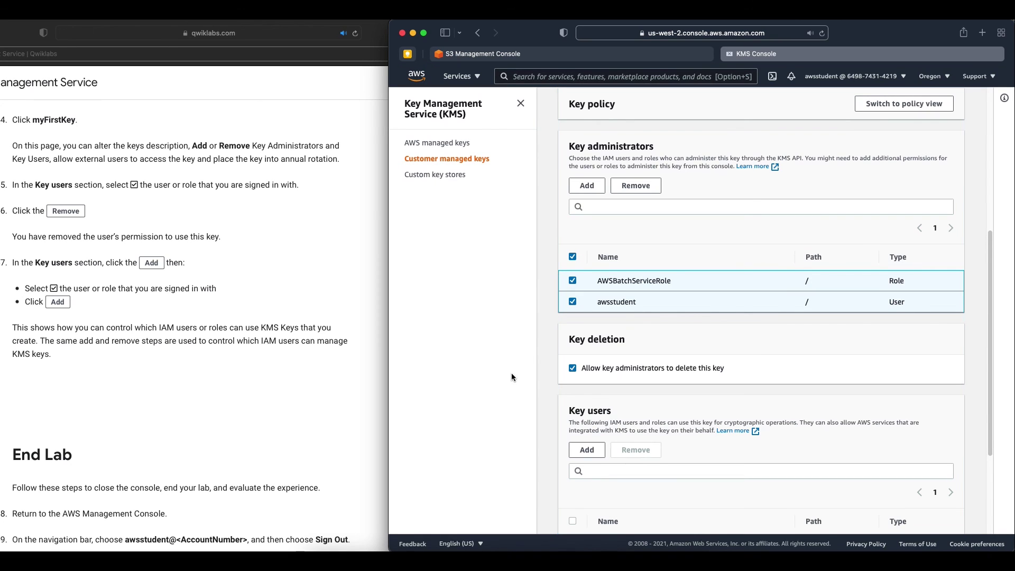